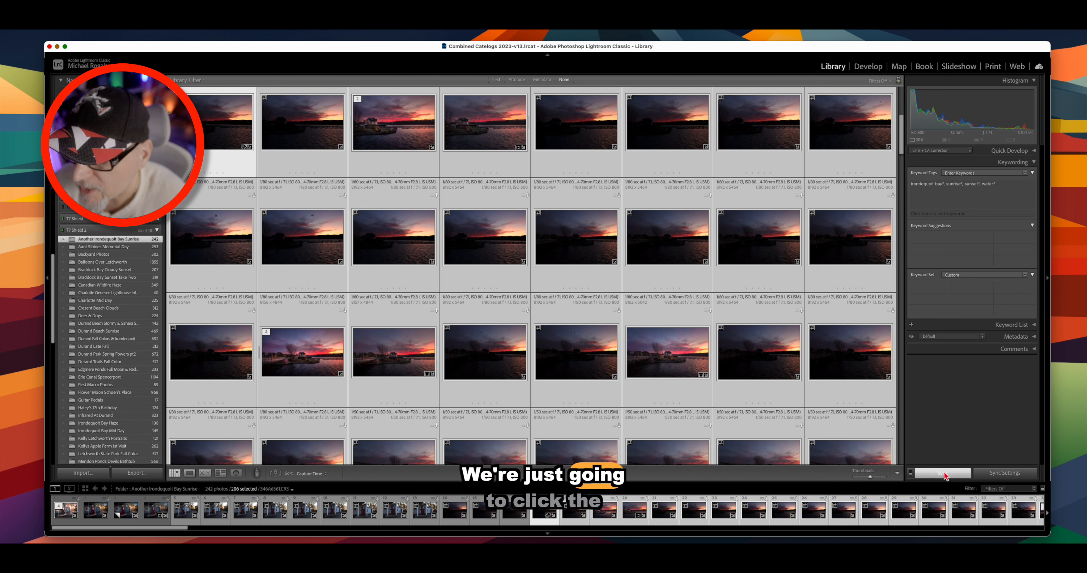
- Sync only the Keywords section (irondequoit bay, sunrise, sunset, water) across the 206 selected photos
click(945, 475)
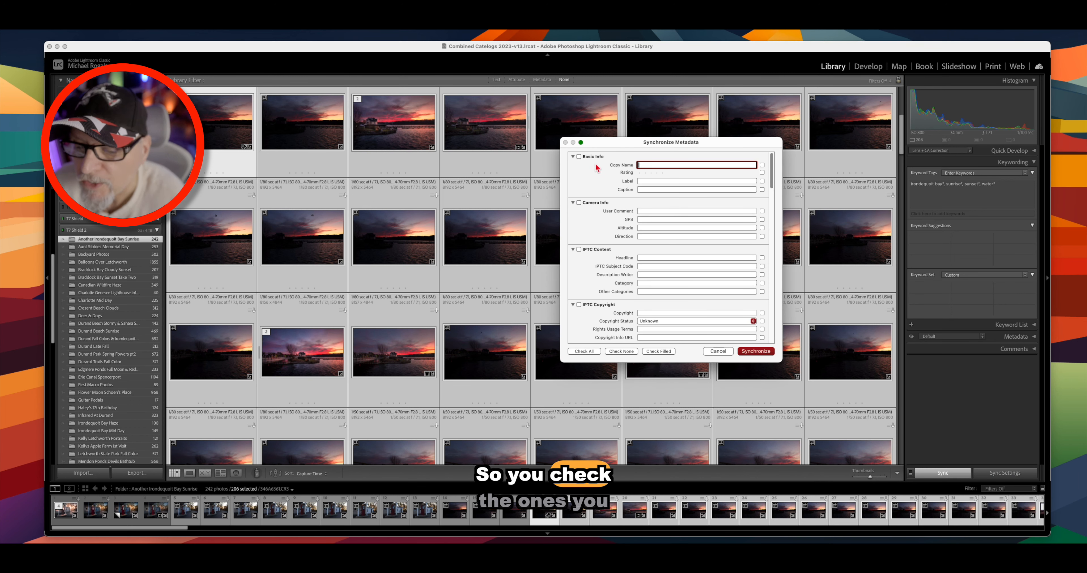
scroll(590, 239, down, 20)
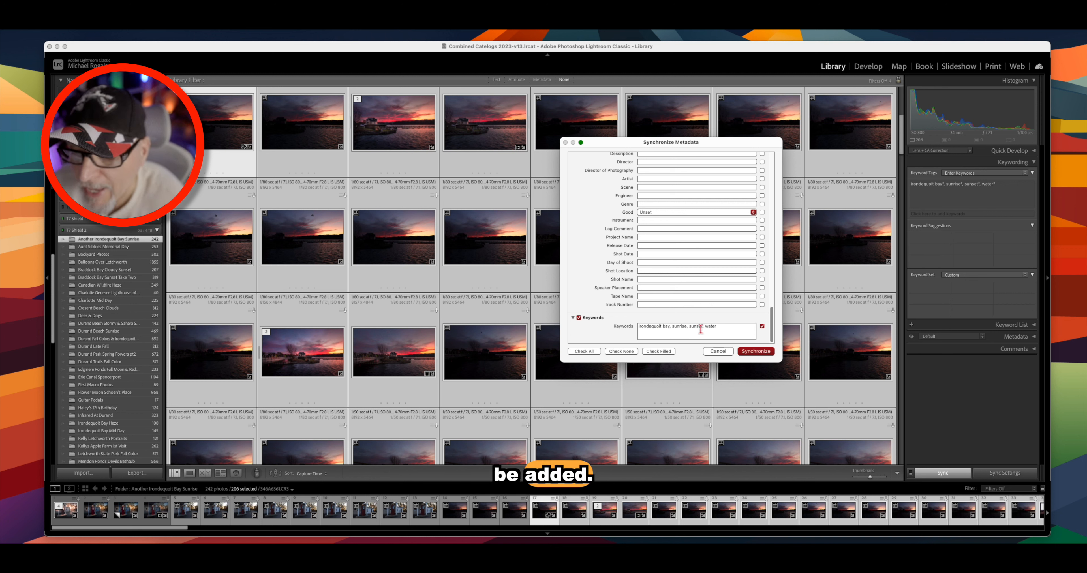
click(578, 318)
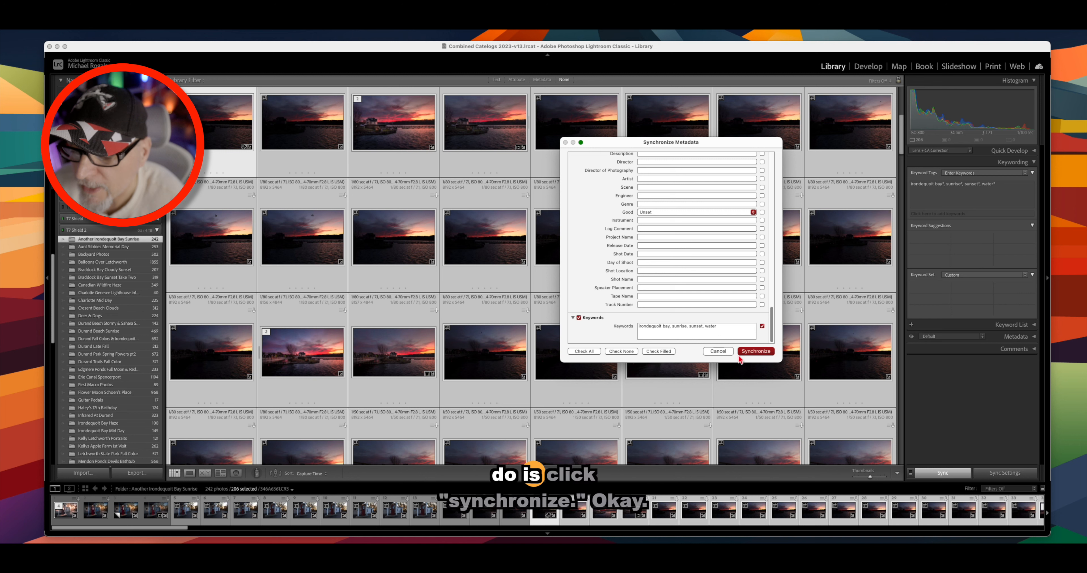
click(754, 351)
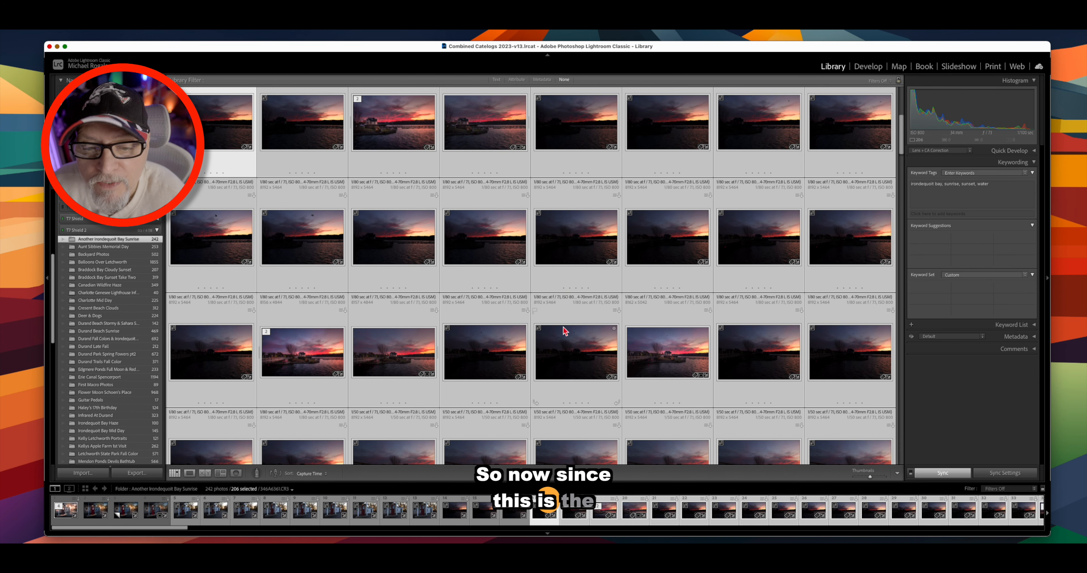
- View the first sunset photo in Loupe, then return to the grid with only it selected
scroll(215, 182, up, 2)
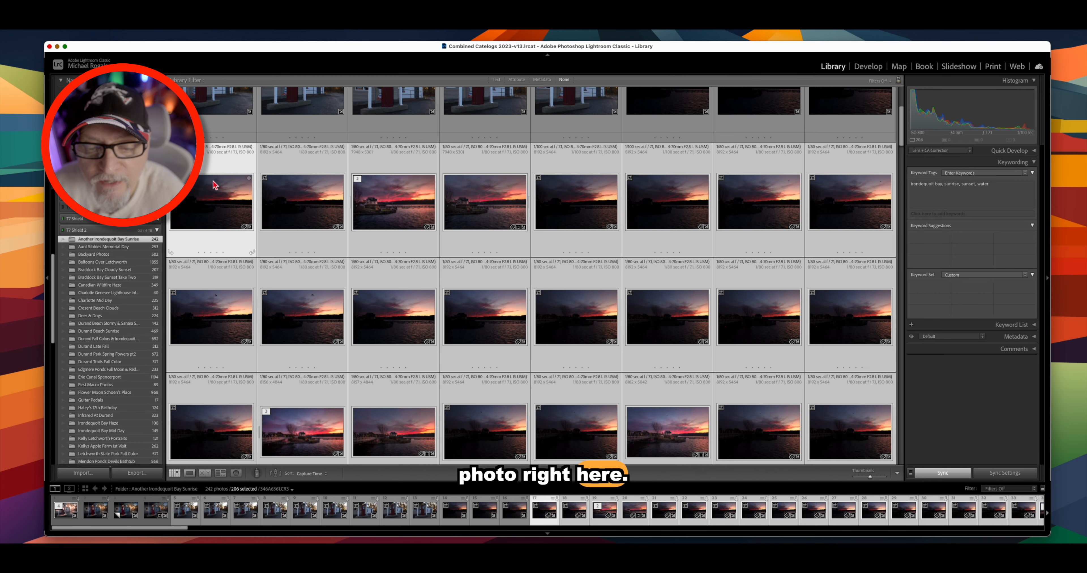
click(286, 192)
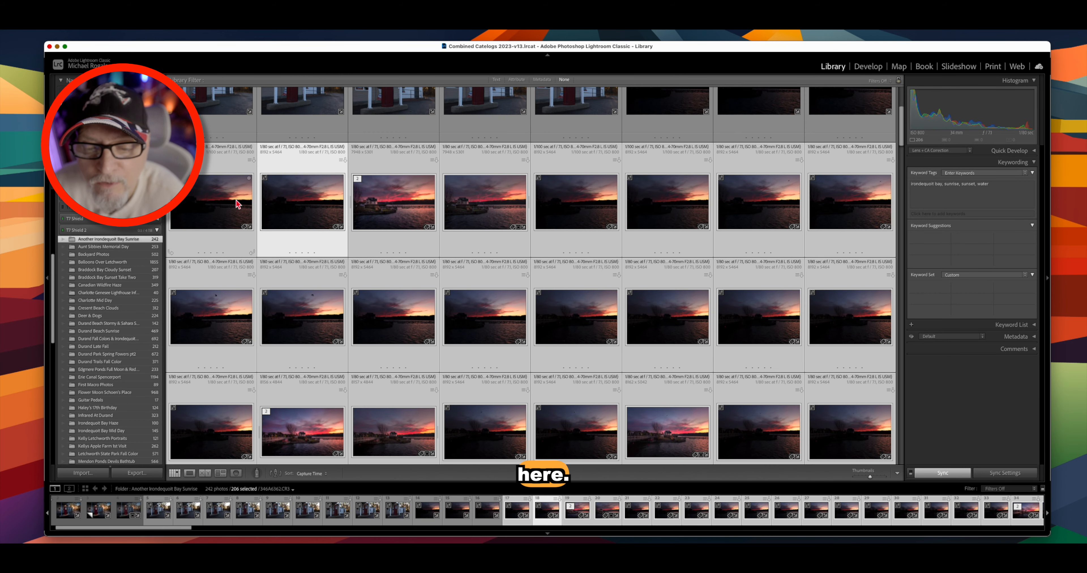
click(236, 200)
double_click(236, 204)
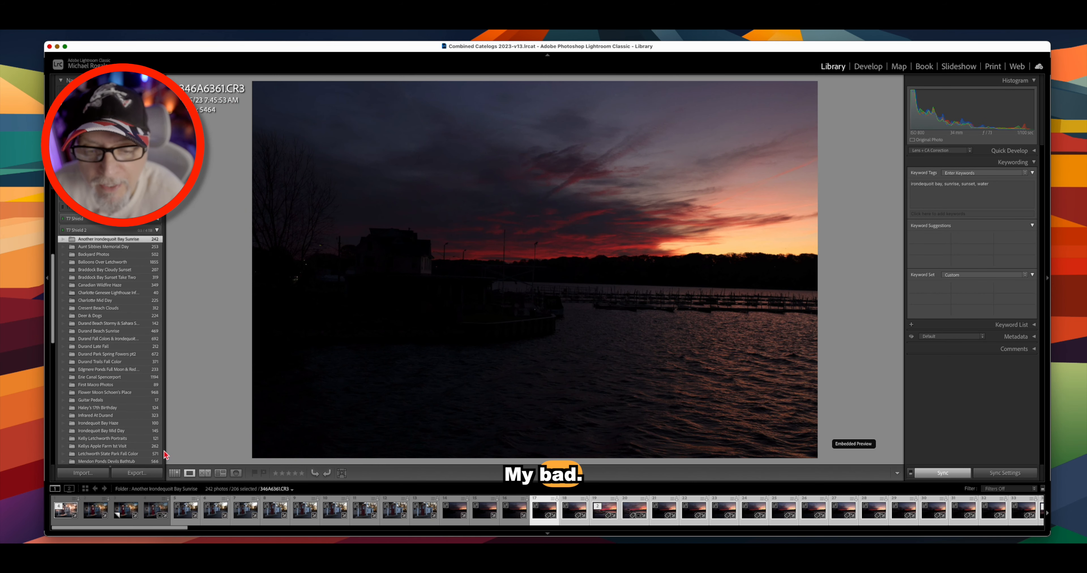
click(174, 473)
click(207, 209)
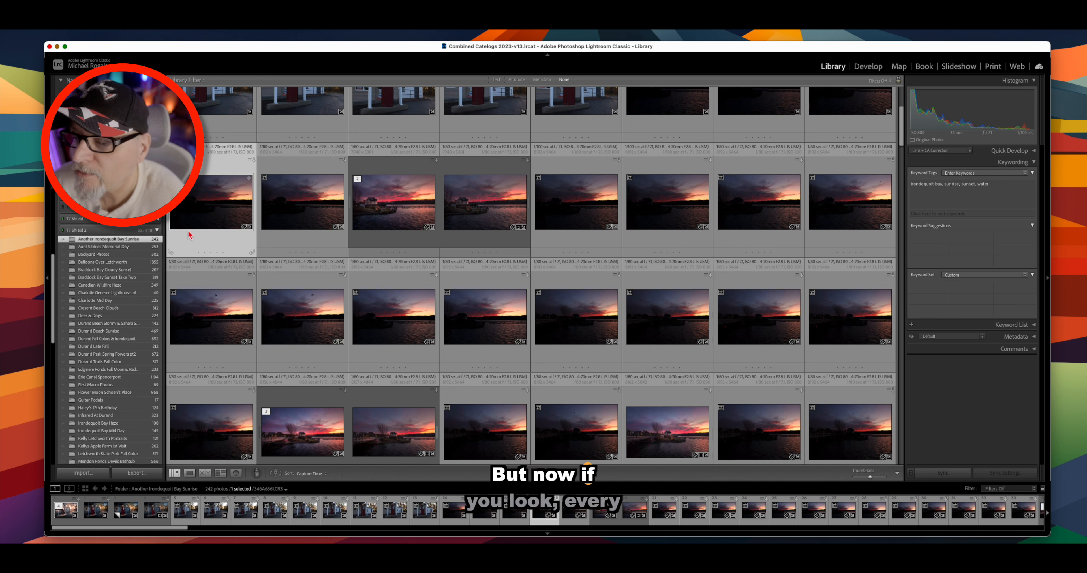
- Check the Keywording panel on several neighbouring photos for the synced keywords
click(312, 216)
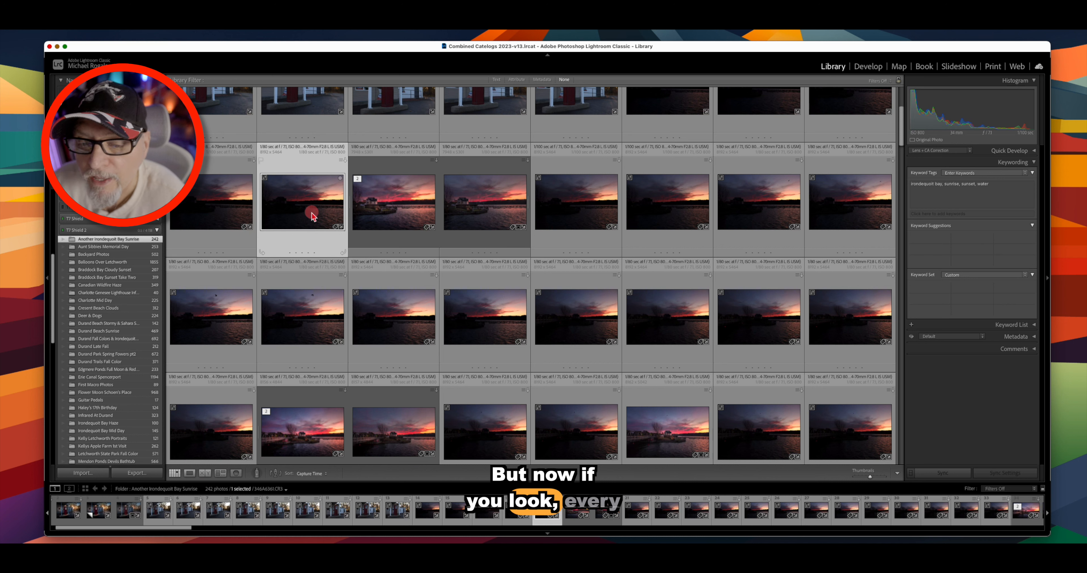
click(391, 208)
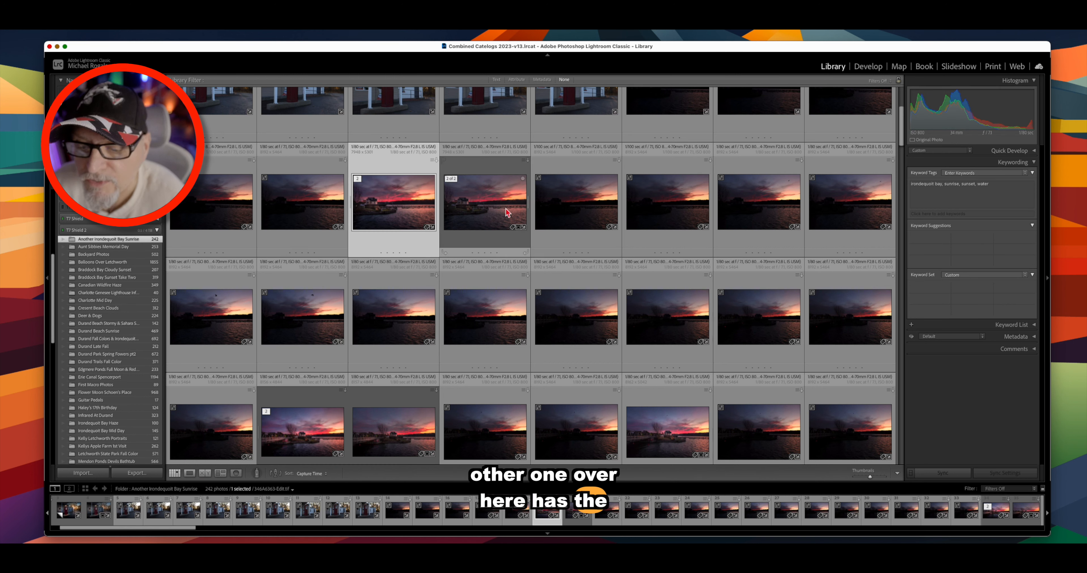
click(485, 207)
click(463, 321)
click(488, 417)
click(553, 411)
scroll(561, 338, up, 3)
scroll(563, 311, up, 2)
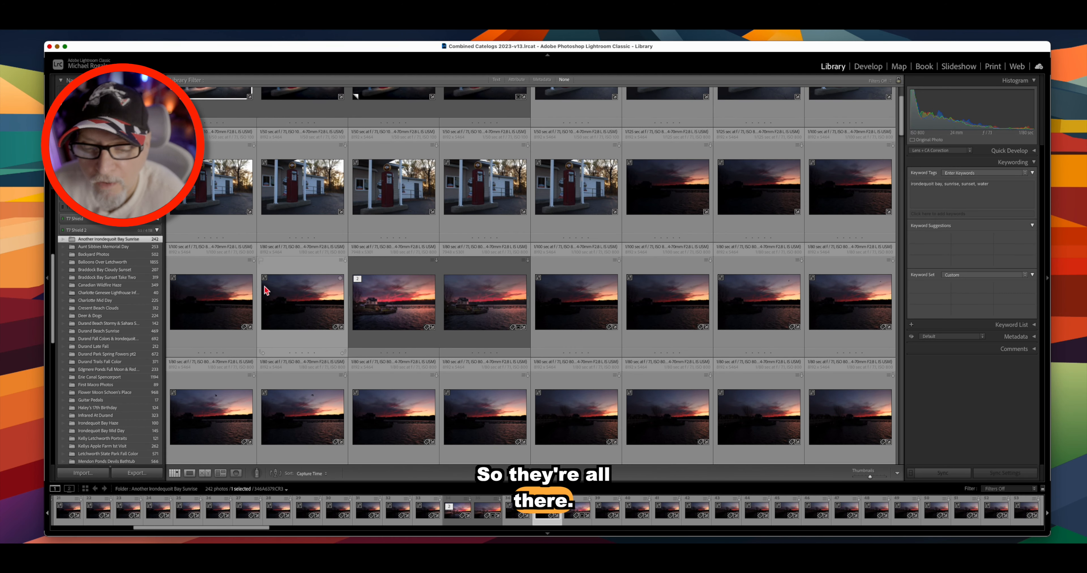
- Inspect photo 346A6361's keywords, then select the edited stacked photo 346A6363-Edit.tif
click(214, 312)
scroll(656, 302, up, 3)
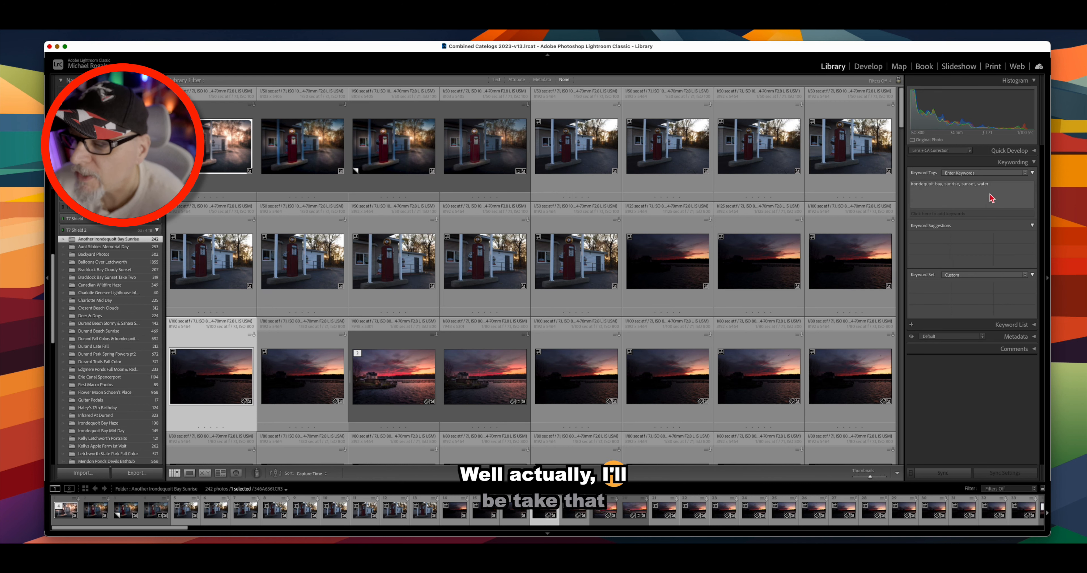
scroll(565, 279, down, 3)
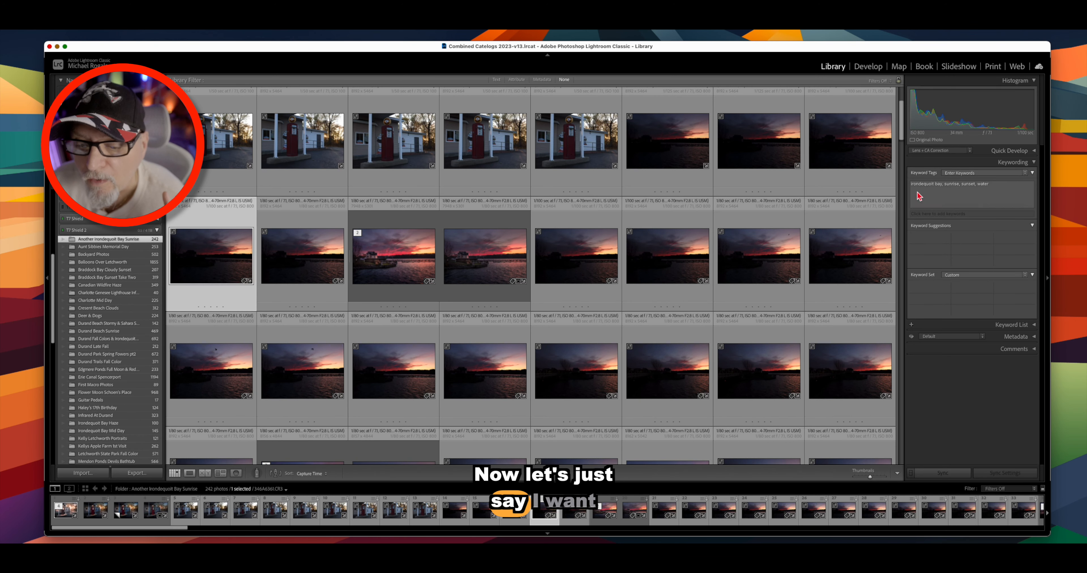
scroll(617, 301, down, 5)
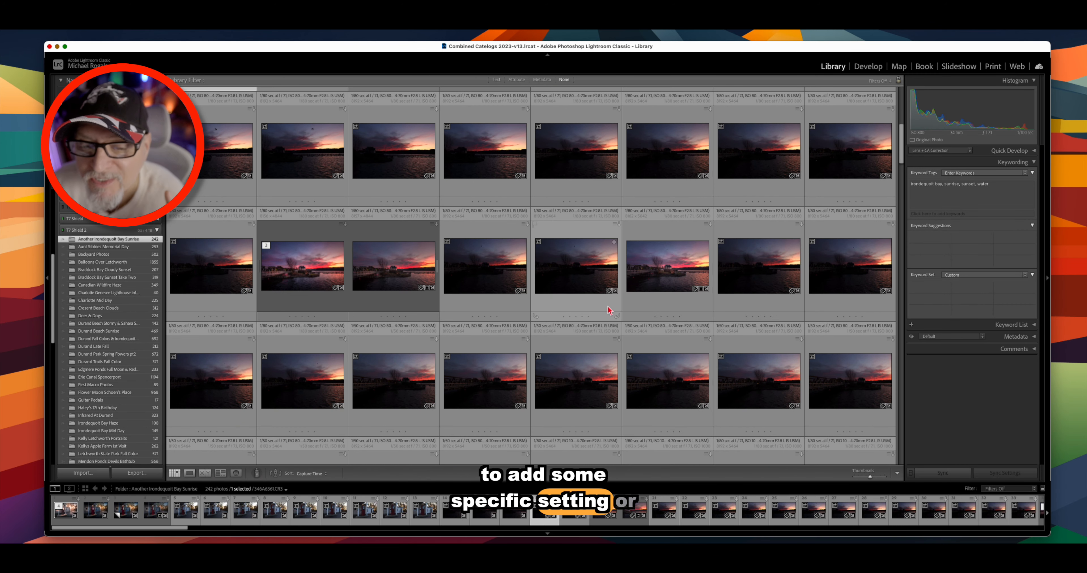
scroll(609, 311, up, 3)
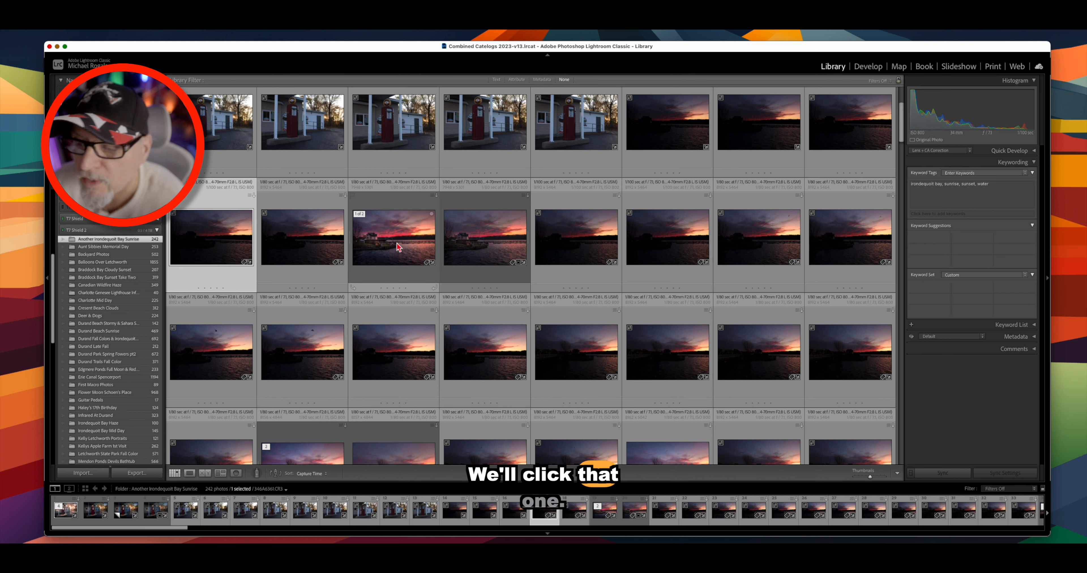
click(397, 244)
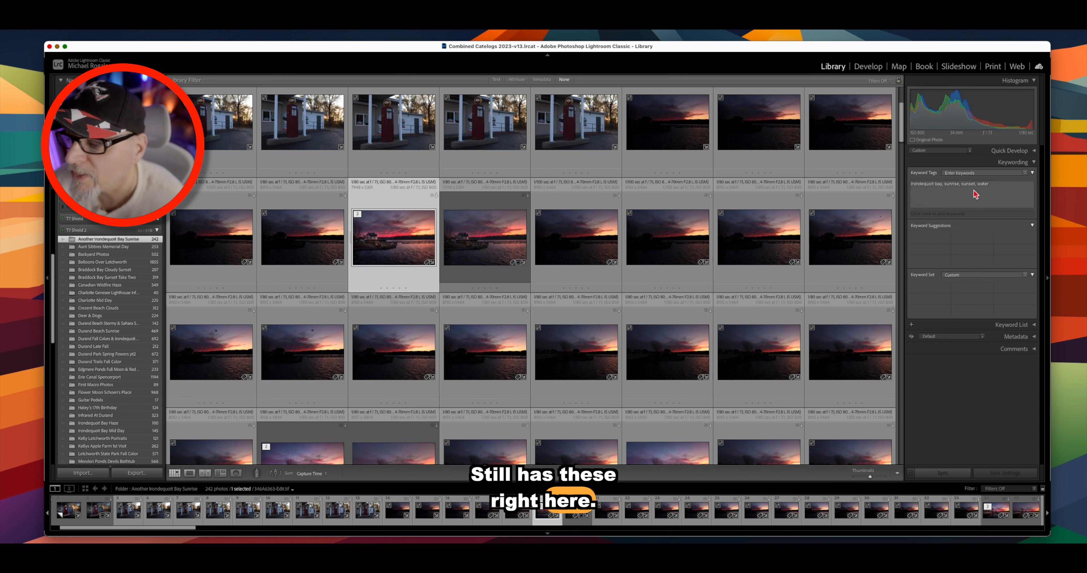
- Append 'boat house' to the keyword tags of this photo and the next photo in its stack
click(996, 186)
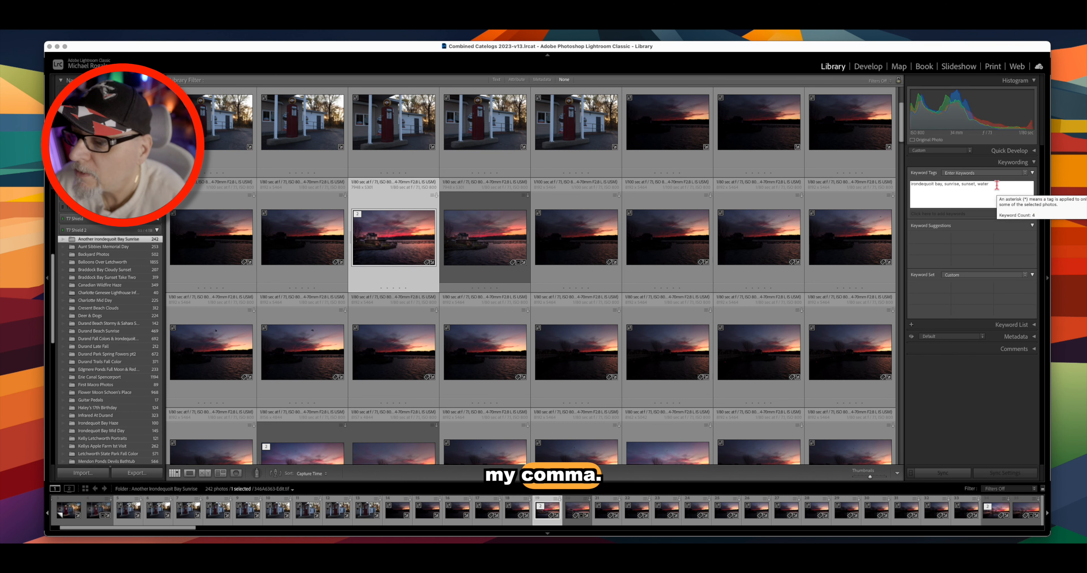
text(, )
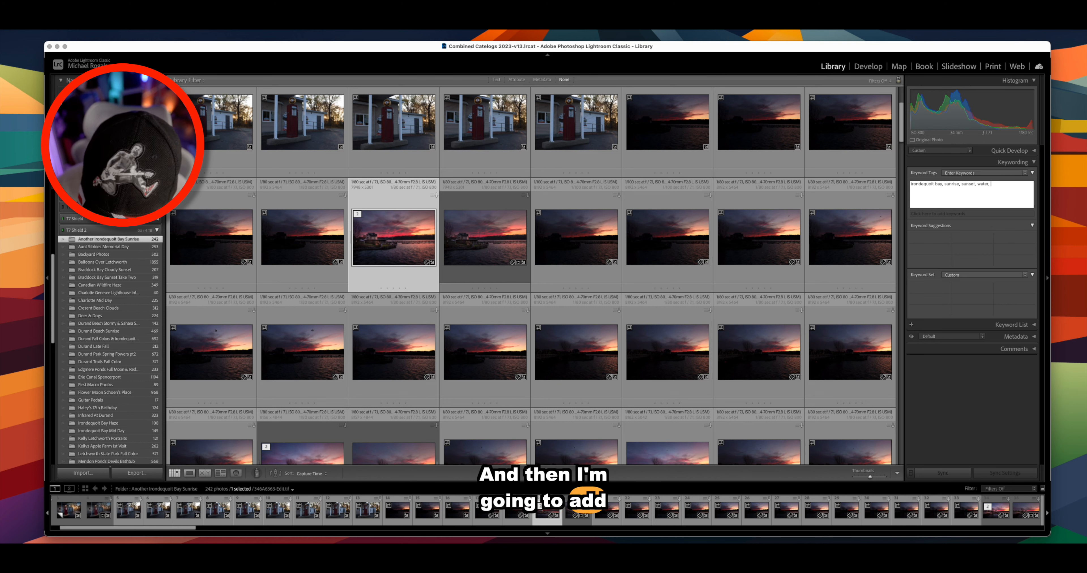
text(boat h)
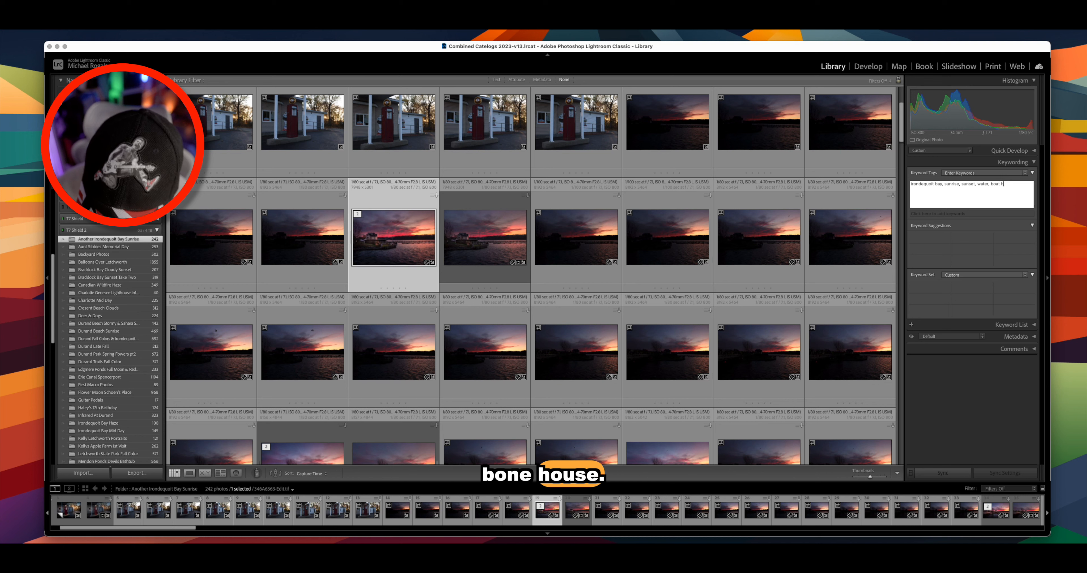
text(ou)
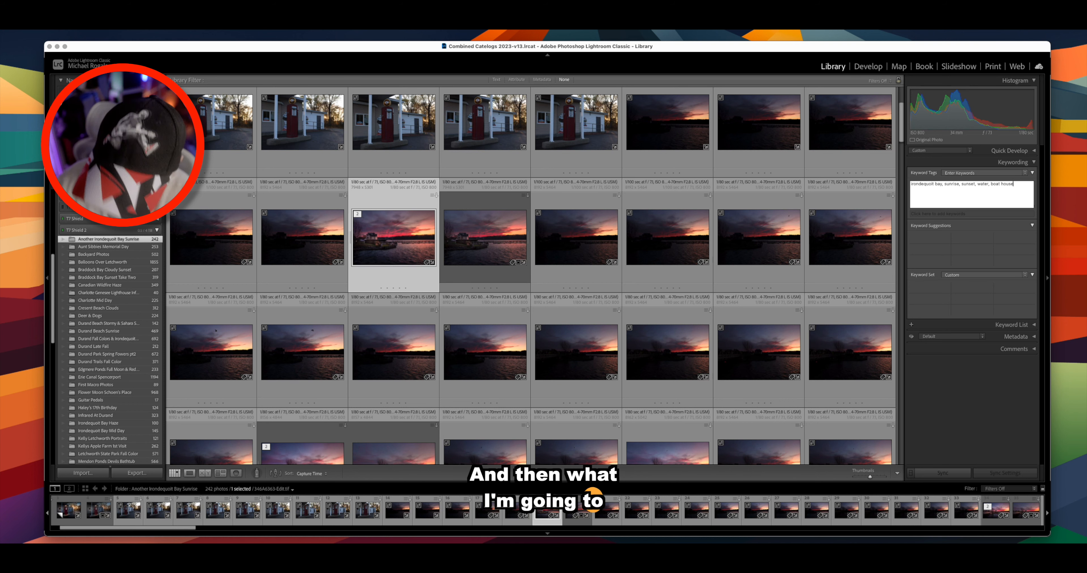
text(se,)
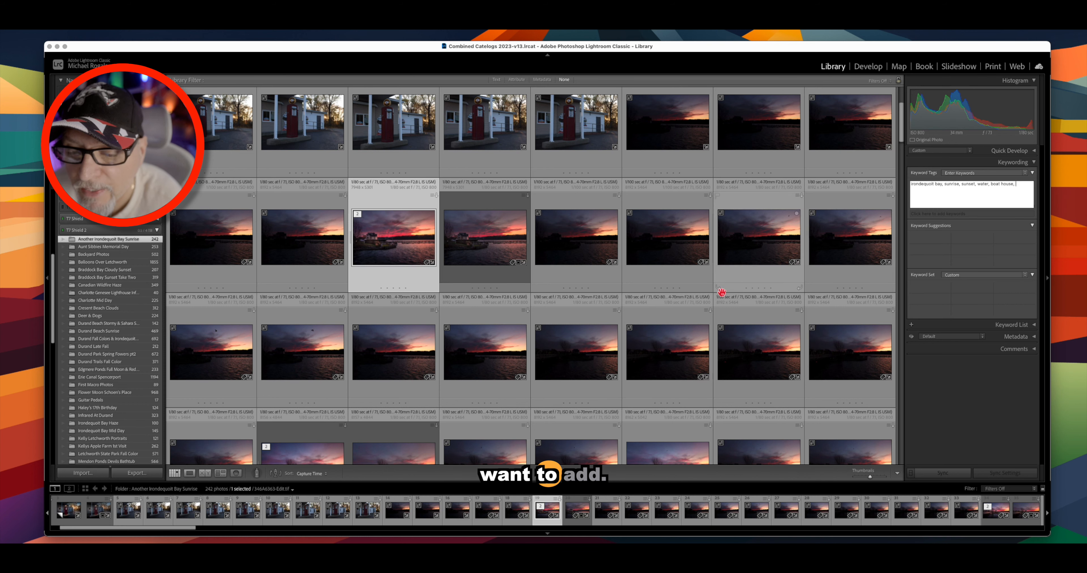
scroll(589, 289, down, 1)
scroll(589, 289, down, 5)
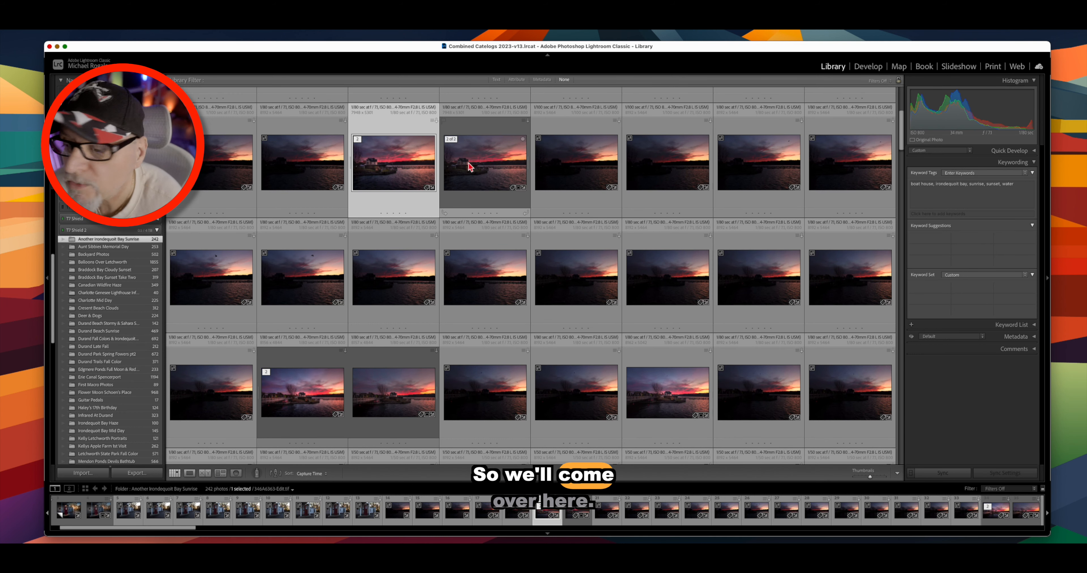
click(481, 167)
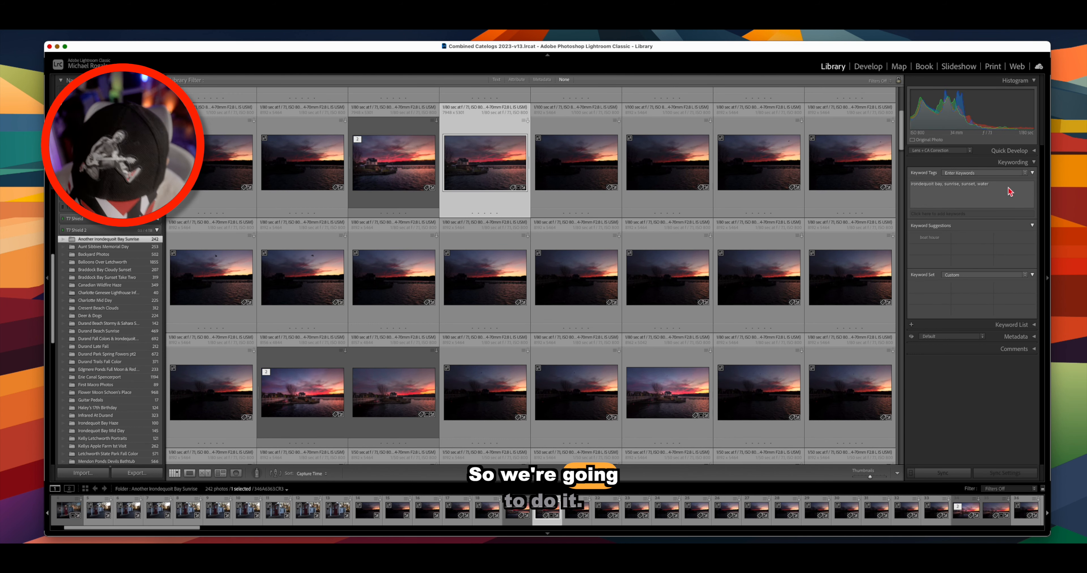
click(996, 186)
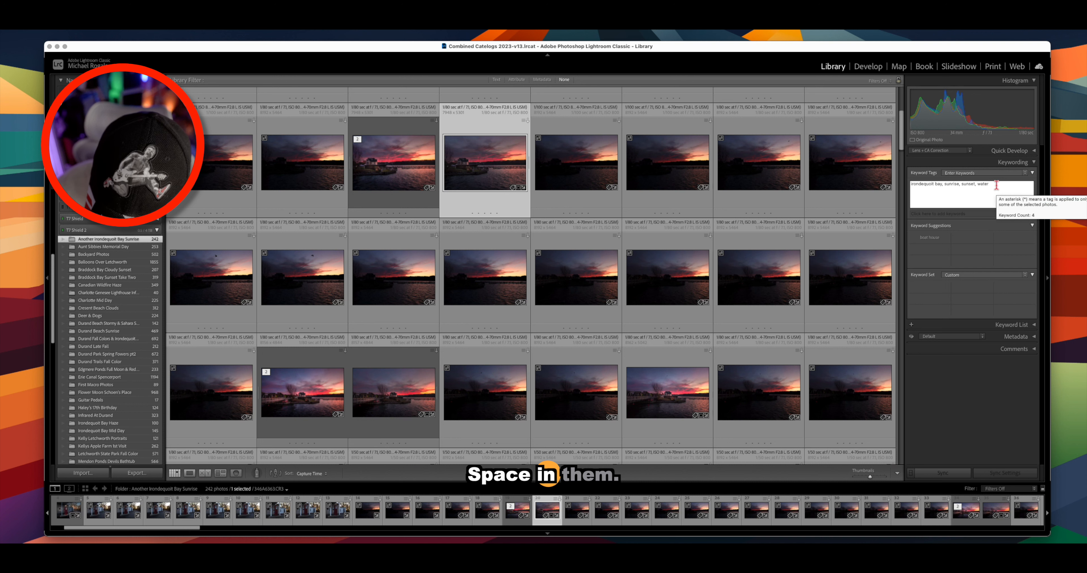
text(, )
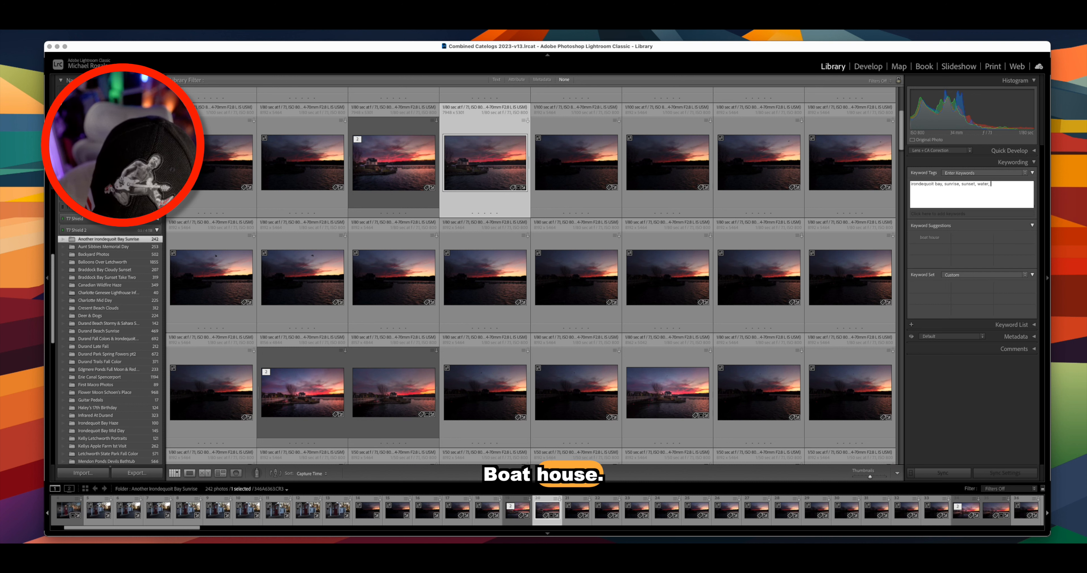
text(boat)
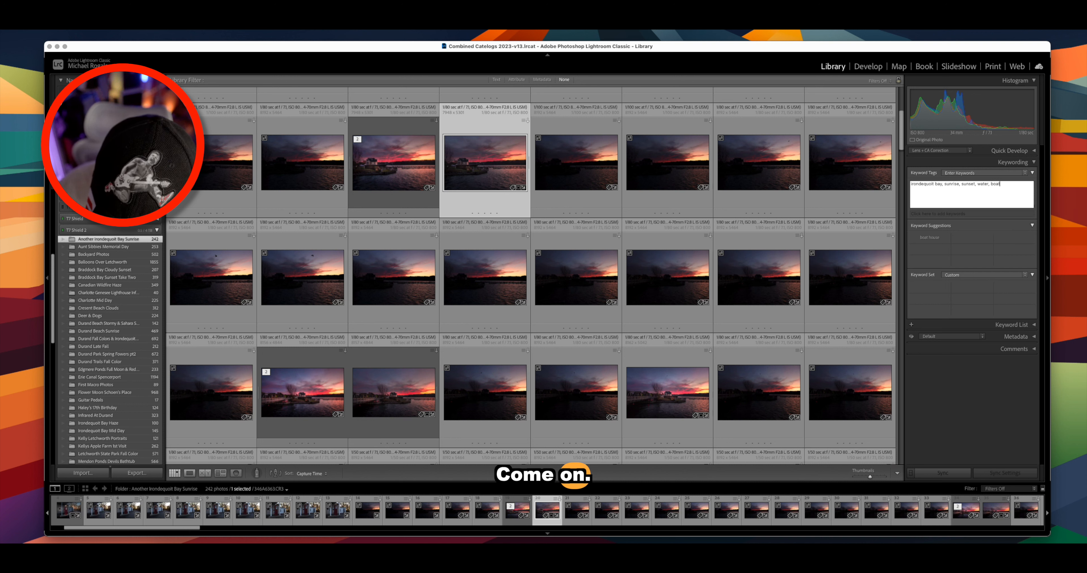
text( house,)
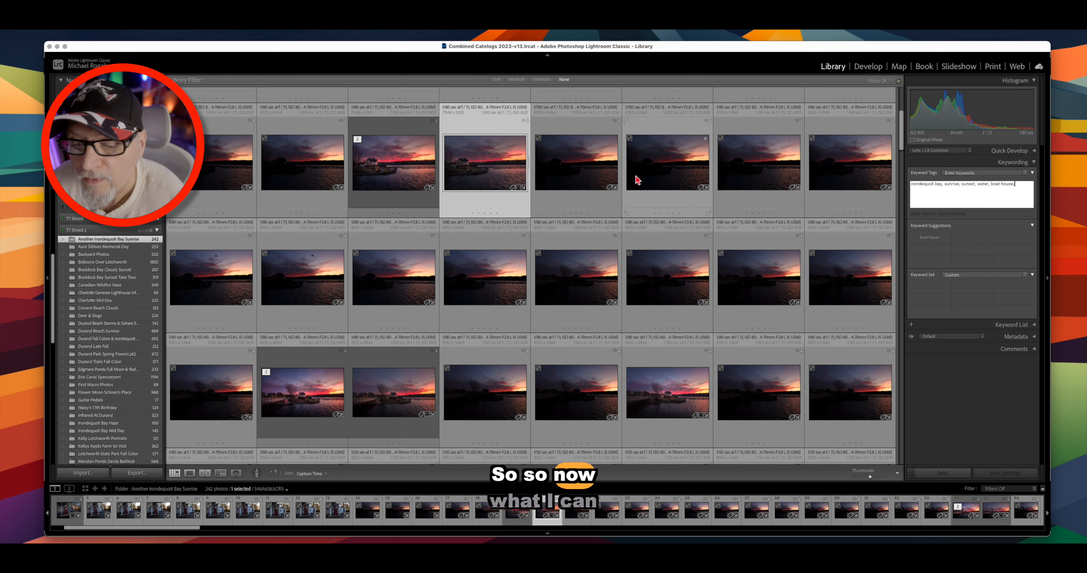
scroll(716, 295, up, 4)
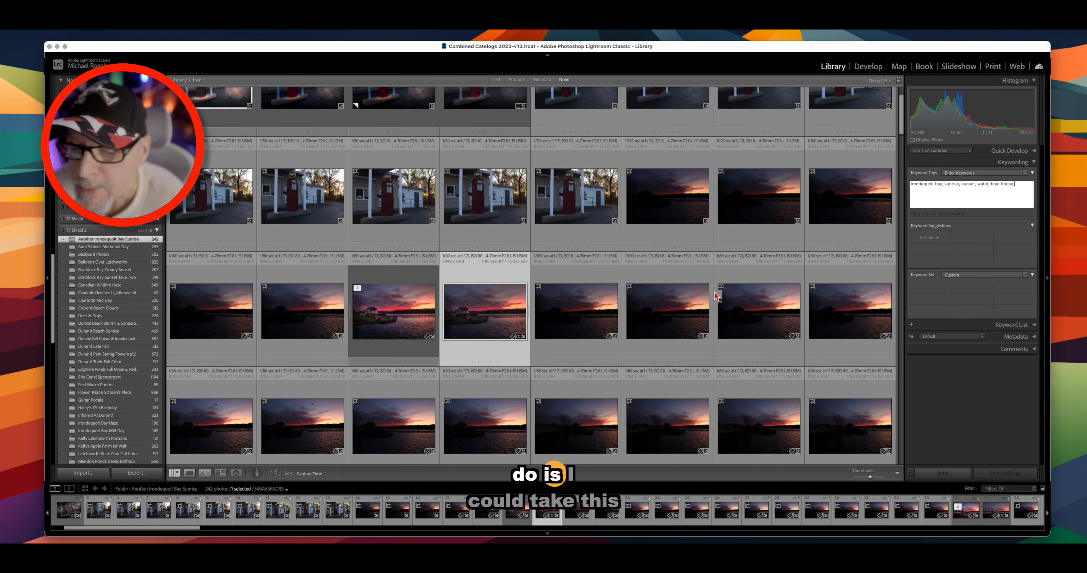
- Select the boat-house photo and add fifteen more sunrise thumbnails, 16 photos in total
click(386, 326)
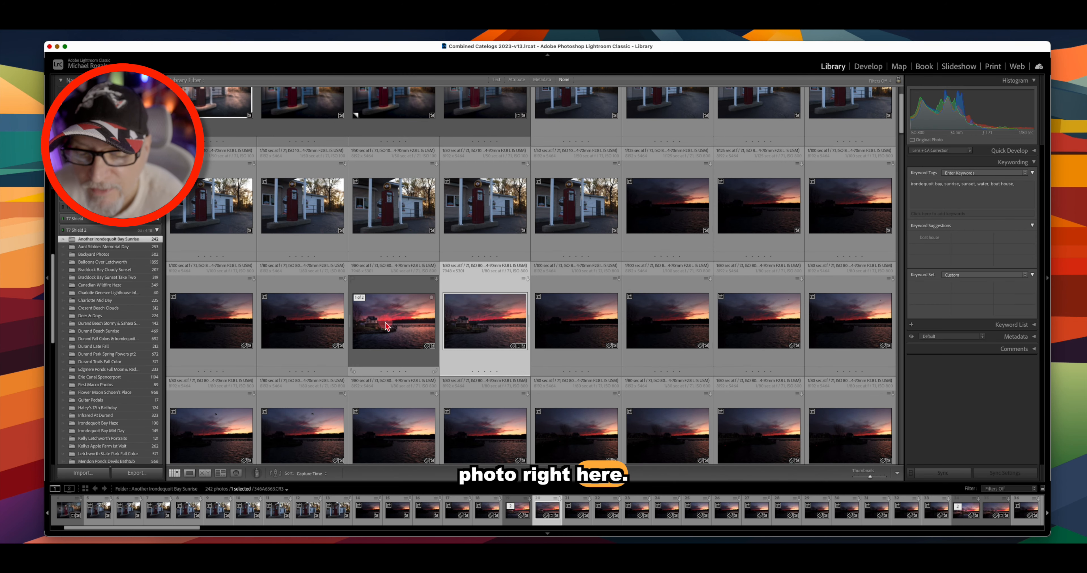
click(394, 323)
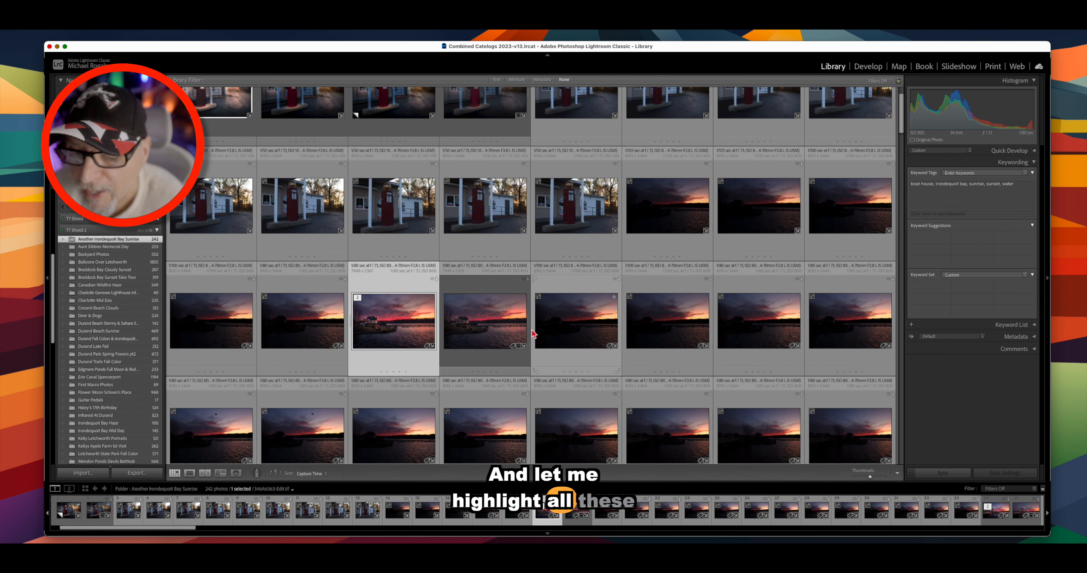
scroll(505, 339, down, 1)
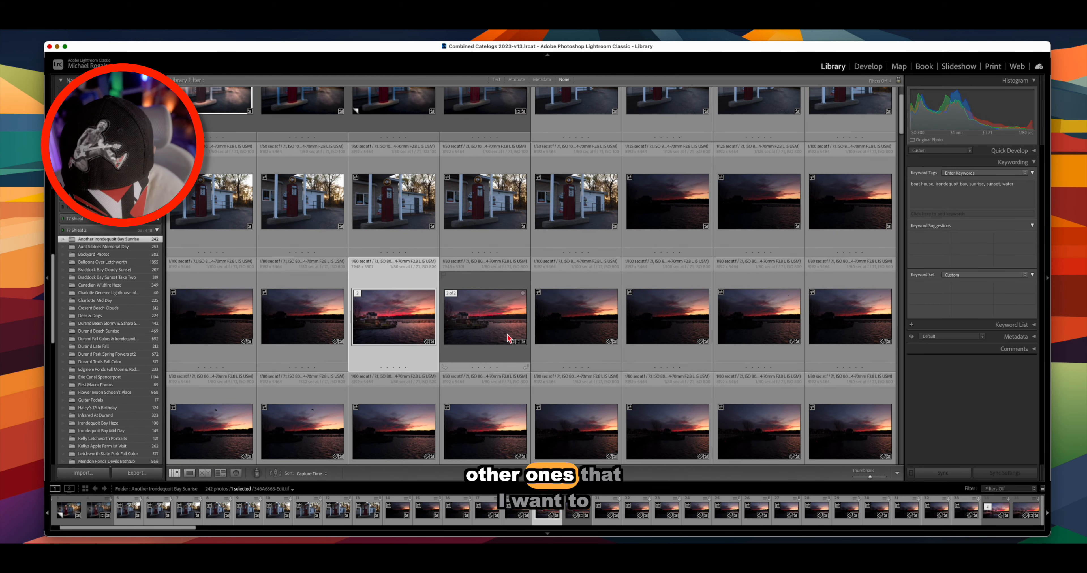
super+click(585, 321)
super+click(657, 320)
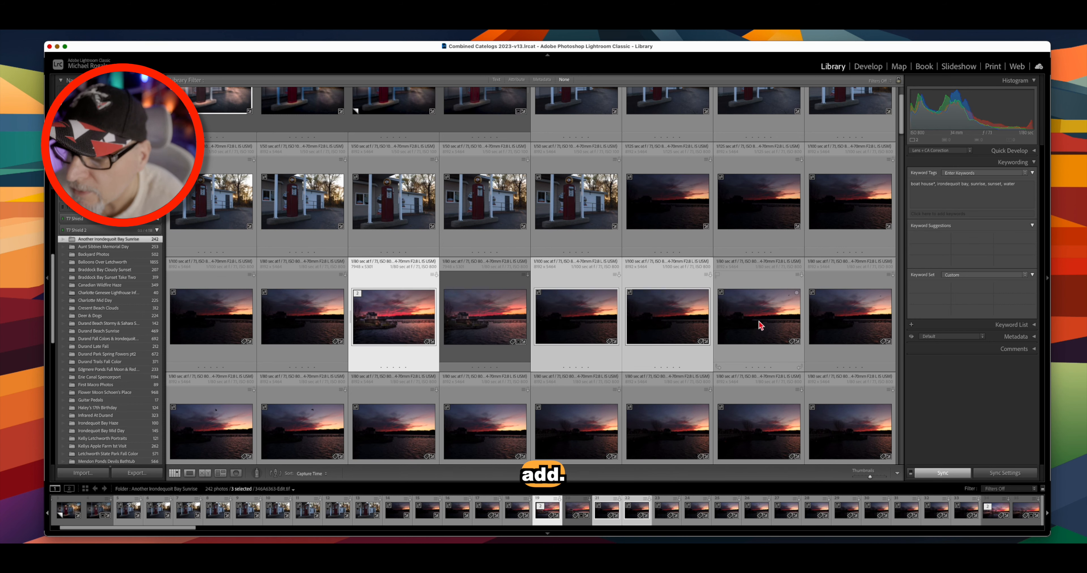
super+click(759, 322)
super+click(825, 312)
scroll(502, 379, down, 2)
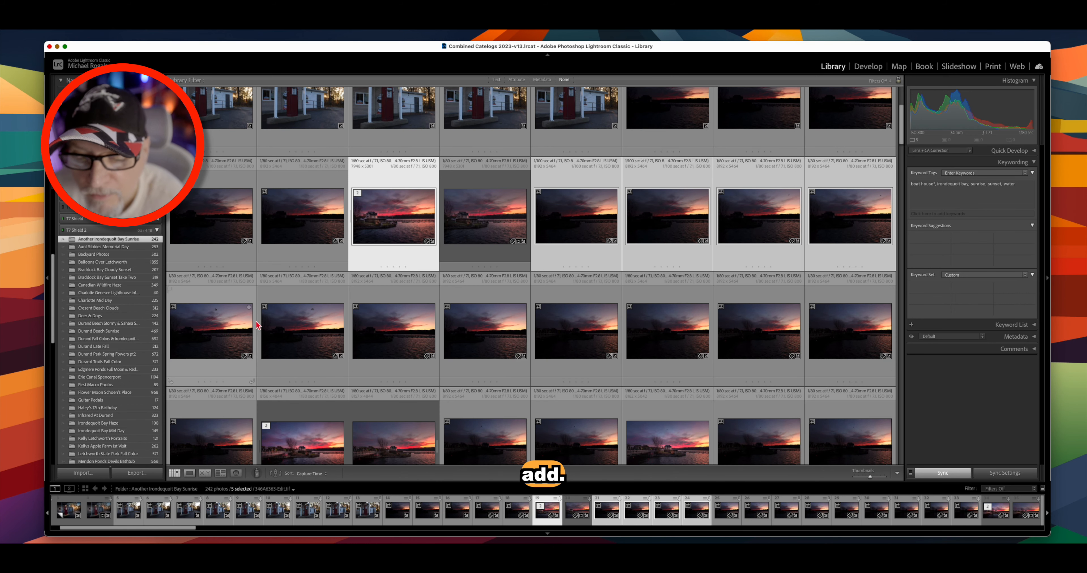
super+click(249, 328)
super+click(300, 326)
super+click(401, 333)
super+click(504, 336)
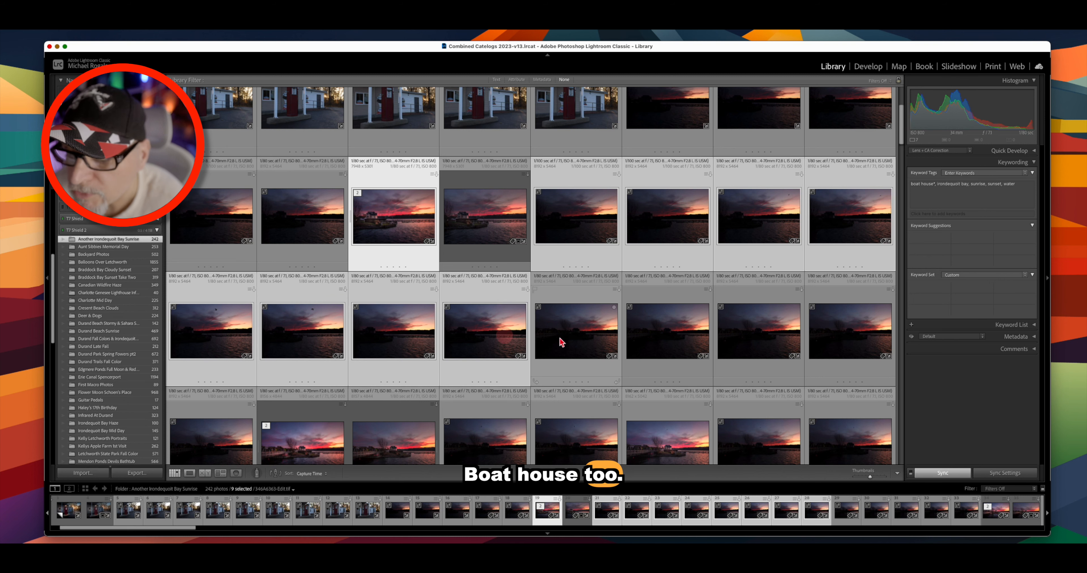
super+click(569, 337)
super+click(666, 333)
super+click(770, 349)
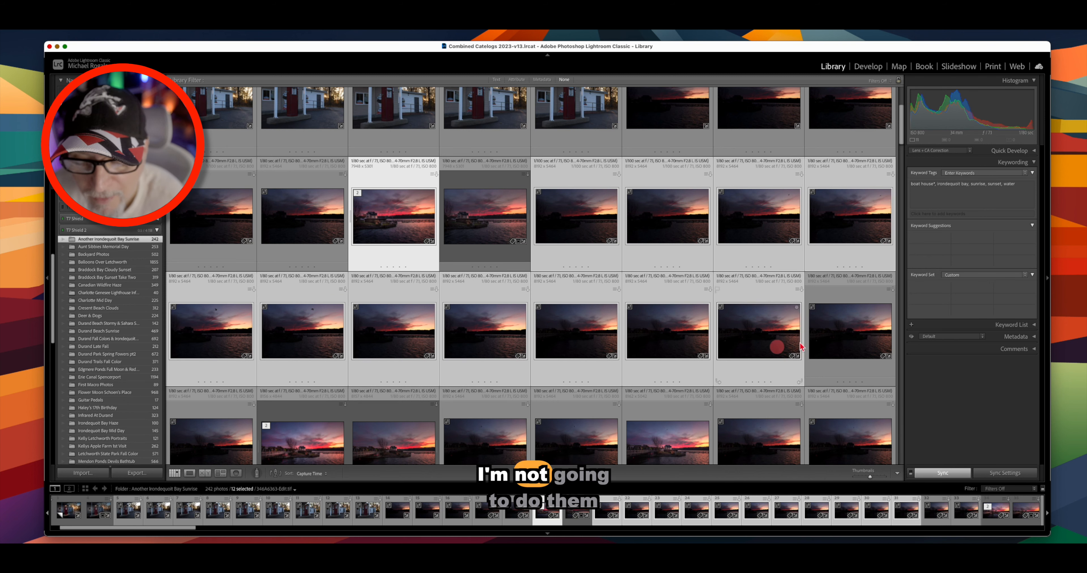
super+click(853, 334)
super+click(302, 443)
super+click(211, 442)
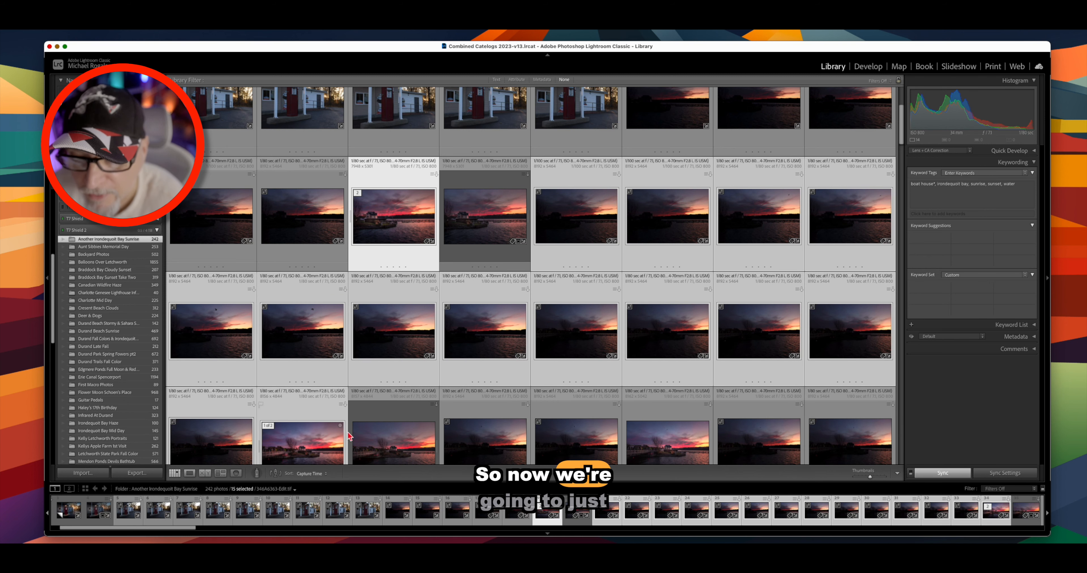
super+click(384, 440)
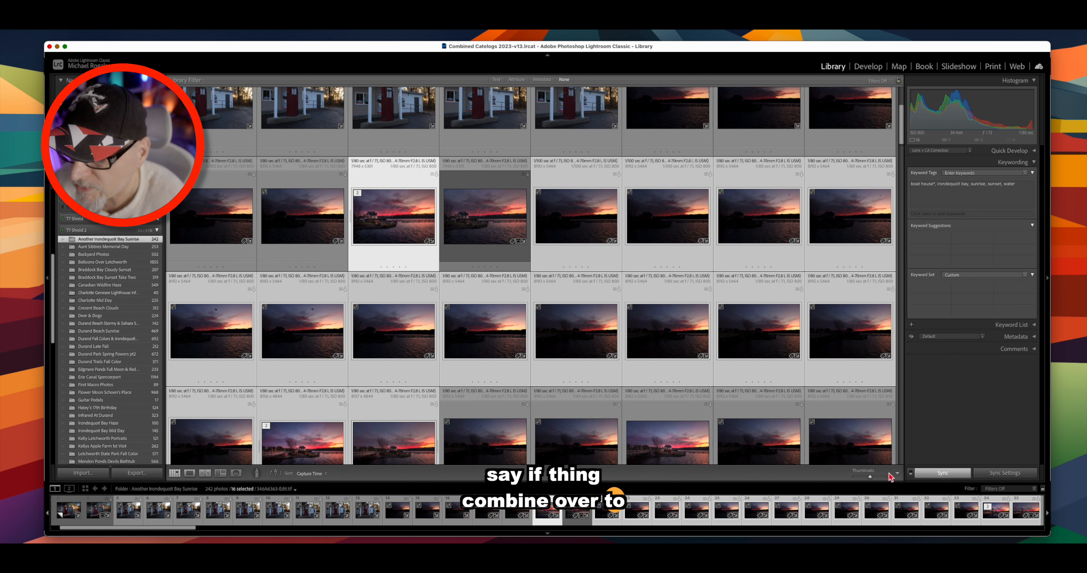
- Sync the keywords, including boat house, to all 16 photos, then select the stack's second boat-house photo
click(937, 475)
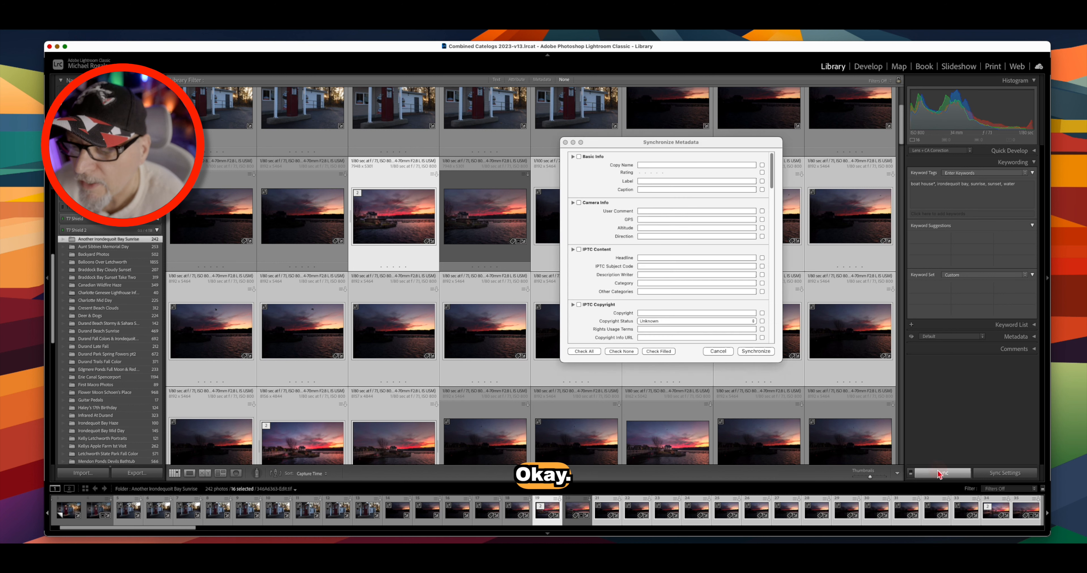
scroll(683, 322, down, 20)
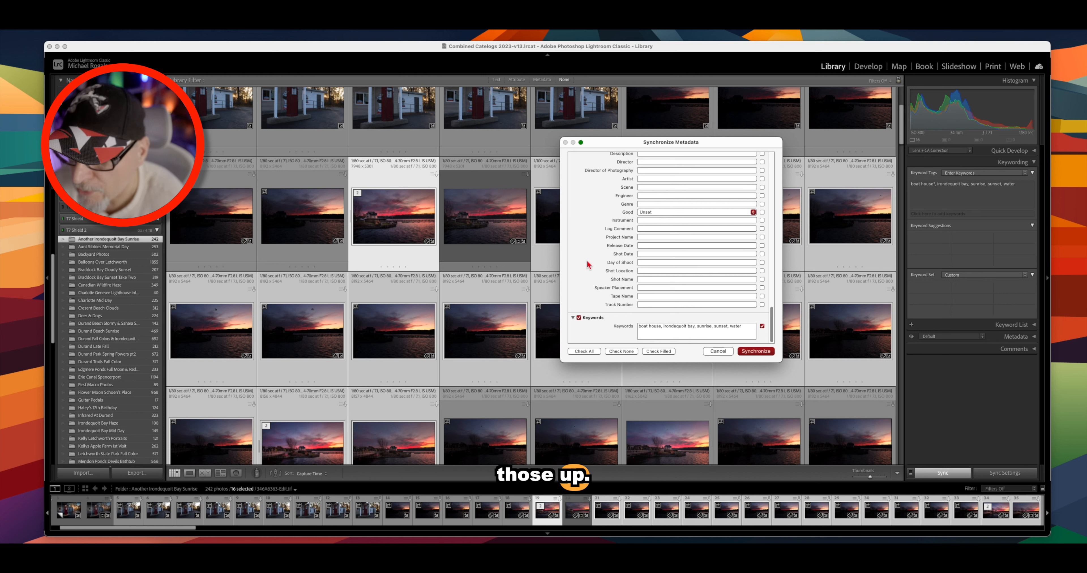
click(755, 352)
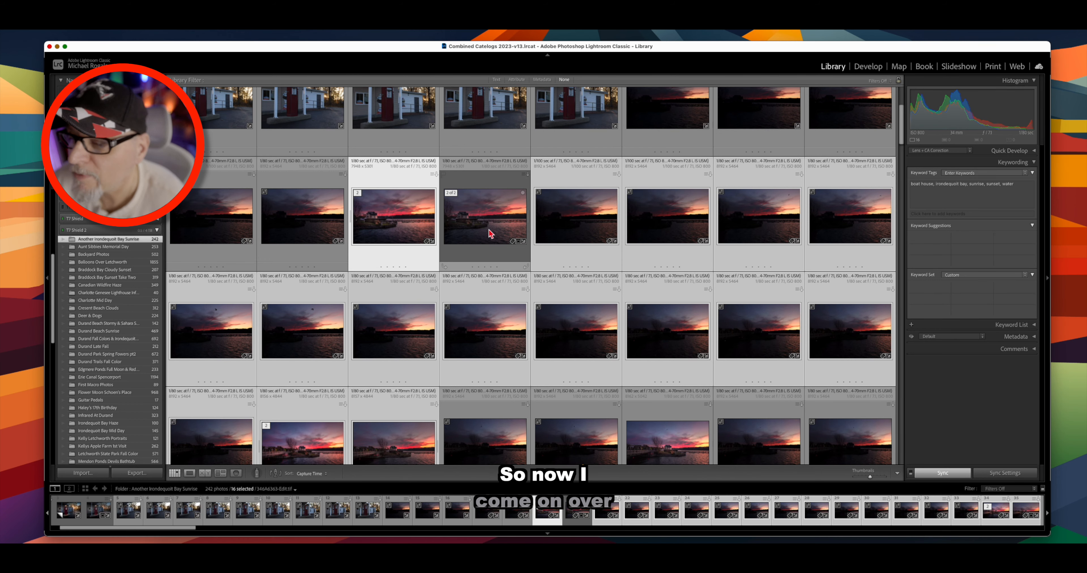
click(490, 234)
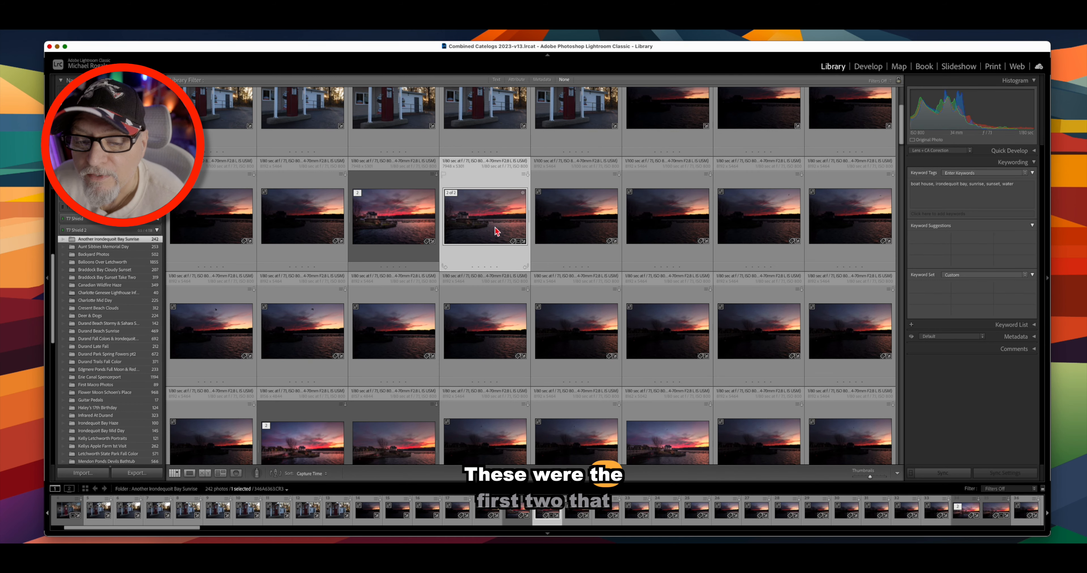
click(416, 222)
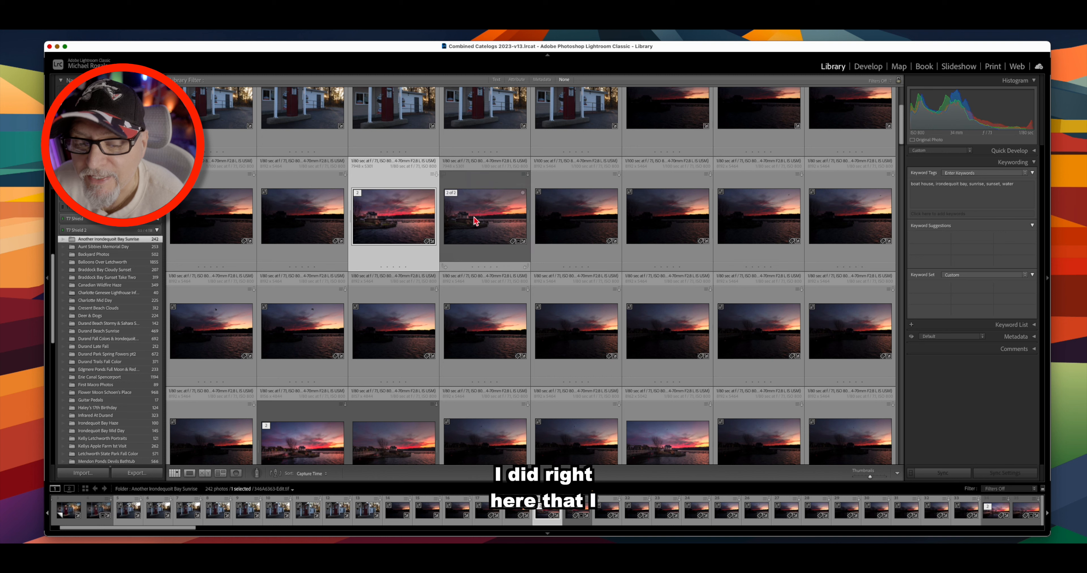
click(483, 223)
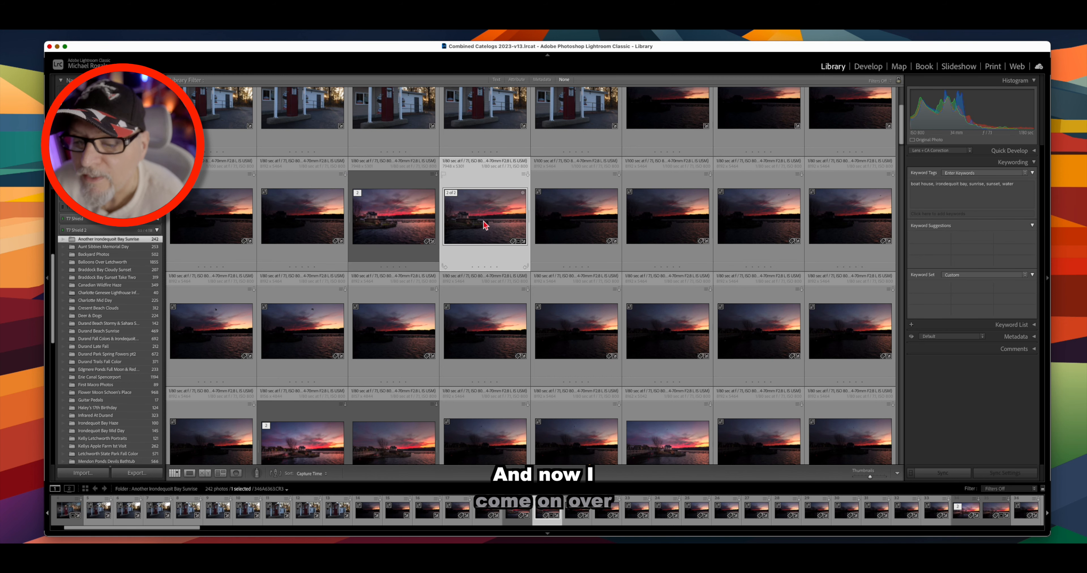
click(586, 221)
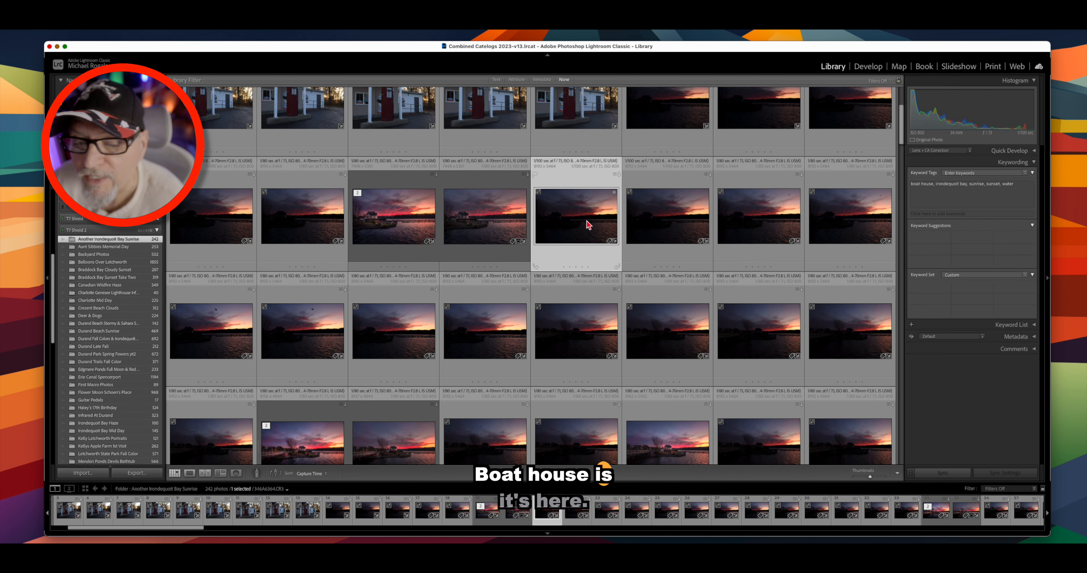
click(658, 333)
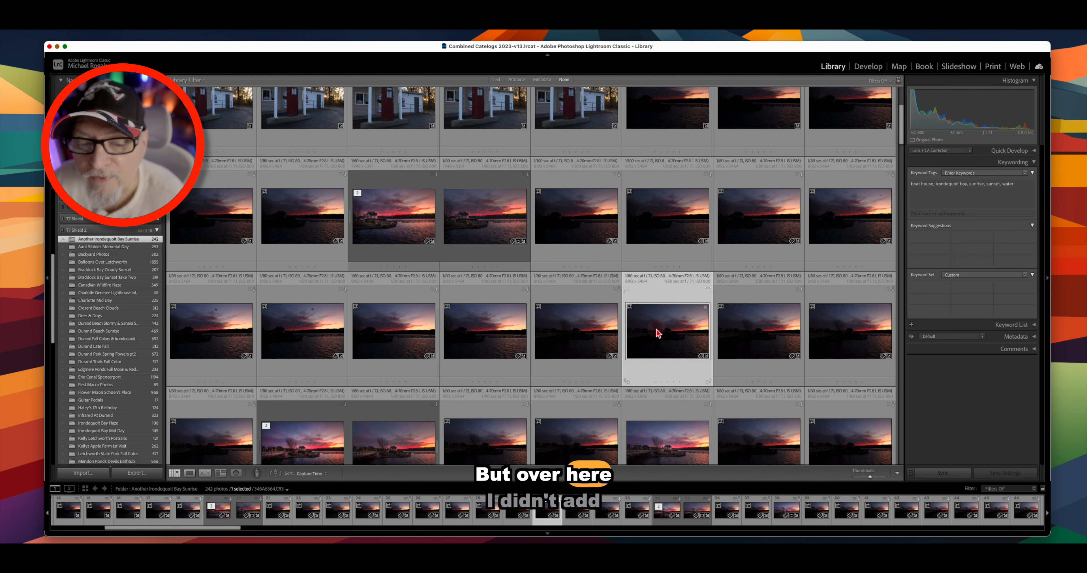
click(300, 217)
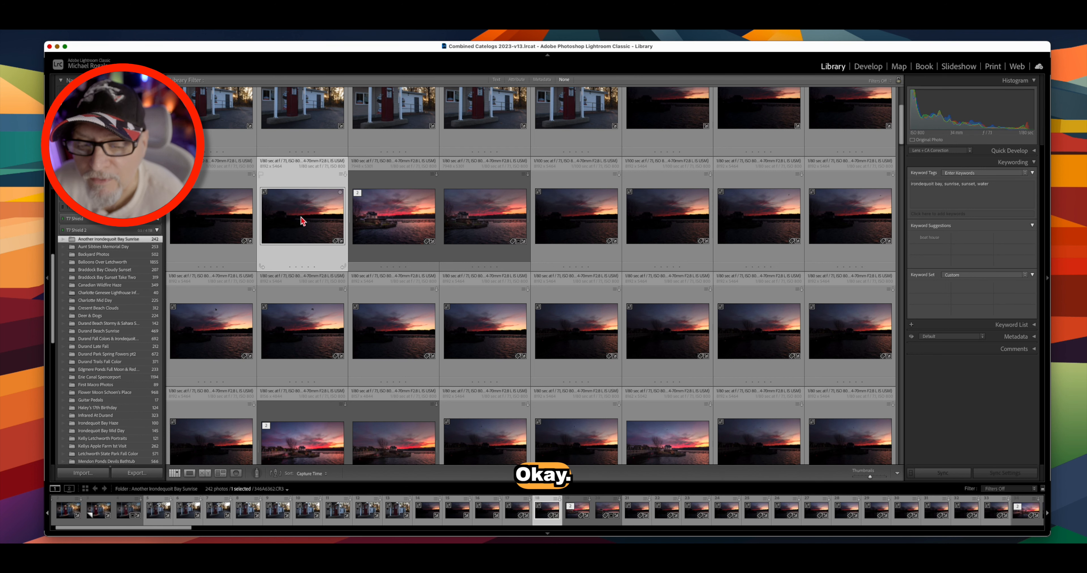
click(402, 217)
click(469, 221)
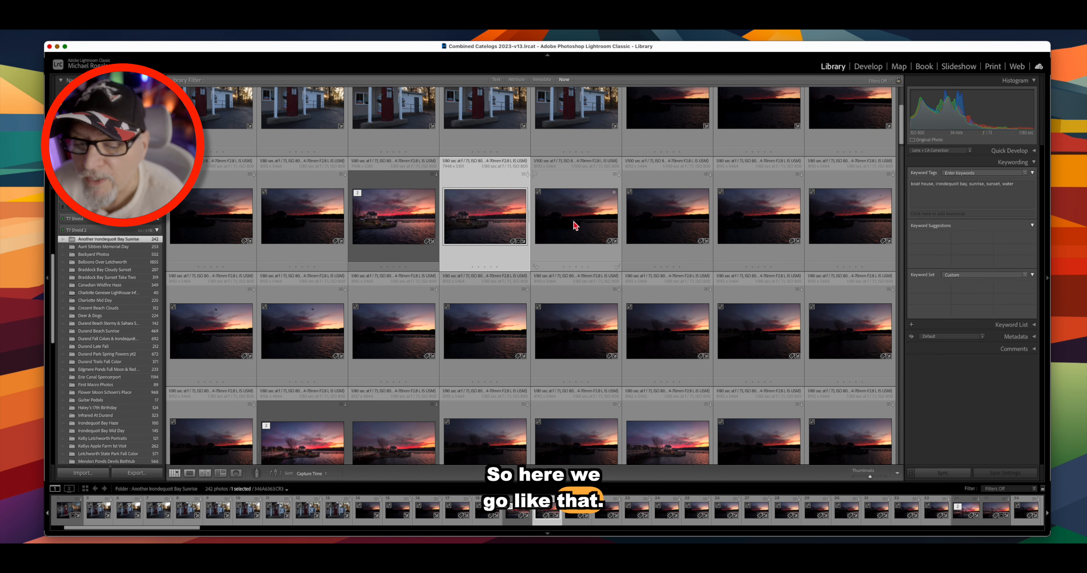
click(575, 224)
click(586, 344)
key(Left)
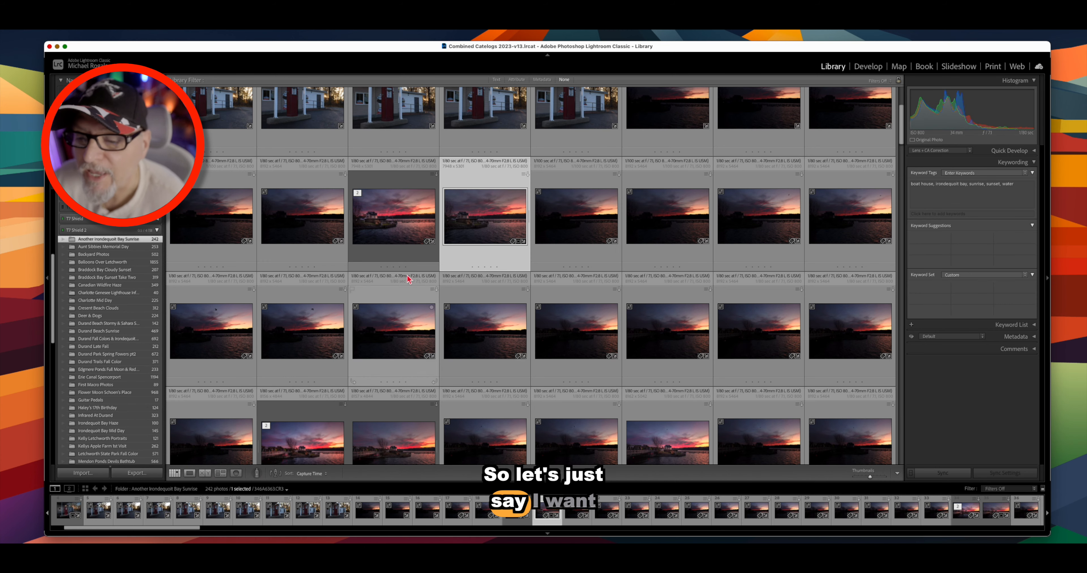
scroll(420, 253, up, 3)
scroll(419, 255, down, 2)
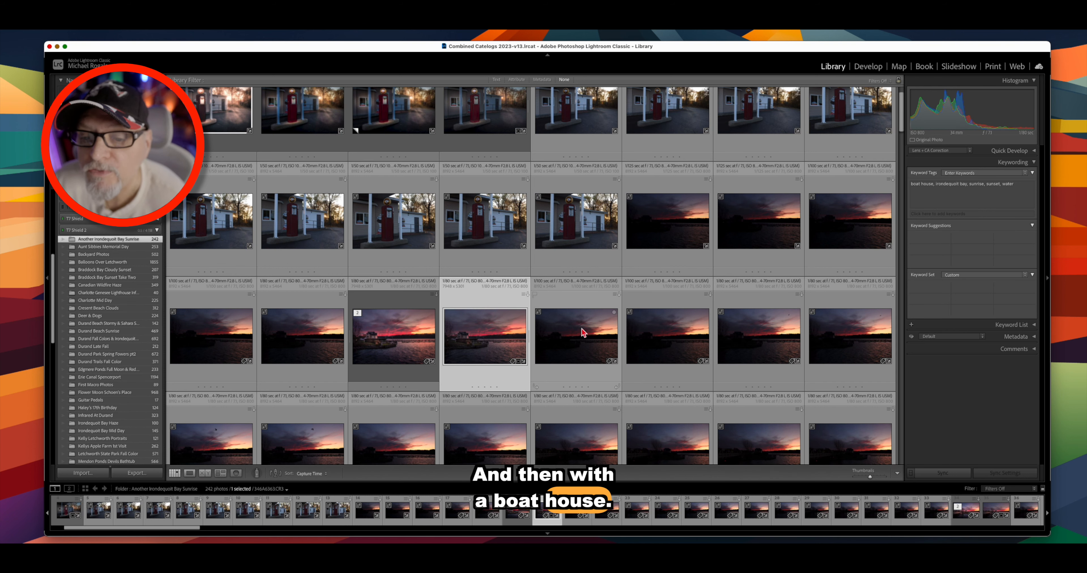
scroll(578, 346, up, 1)
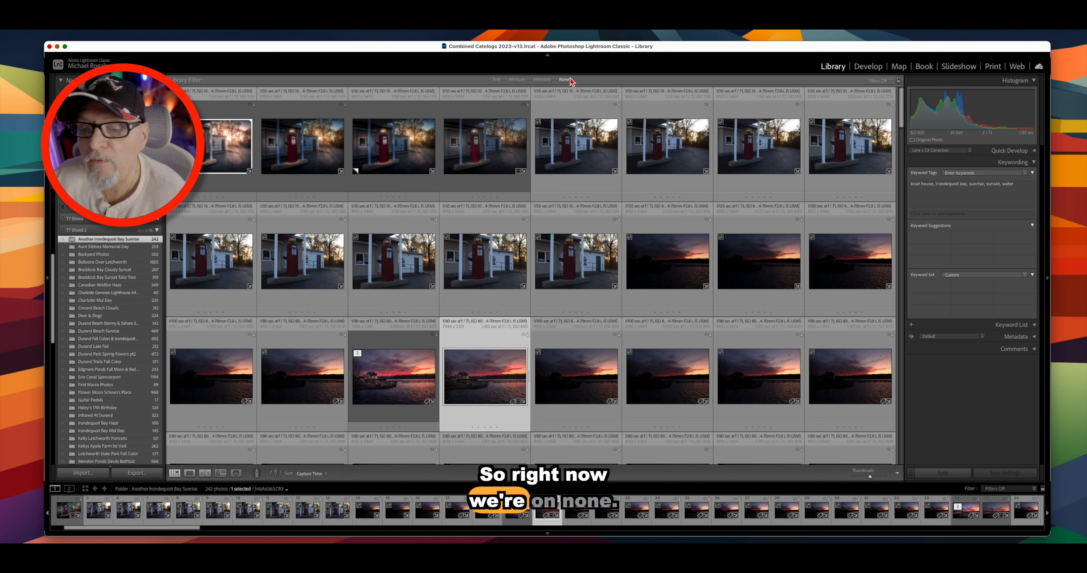
- Set the Text filter to search Keywords with the Contain All rule and start typing 'boat house'
click(497, 80)
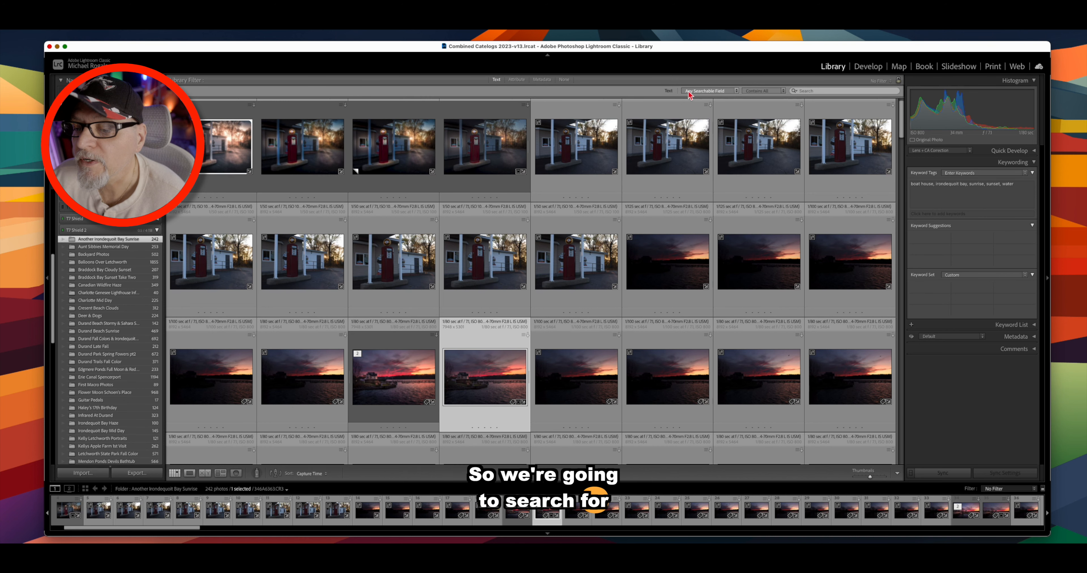
click(724, 93)
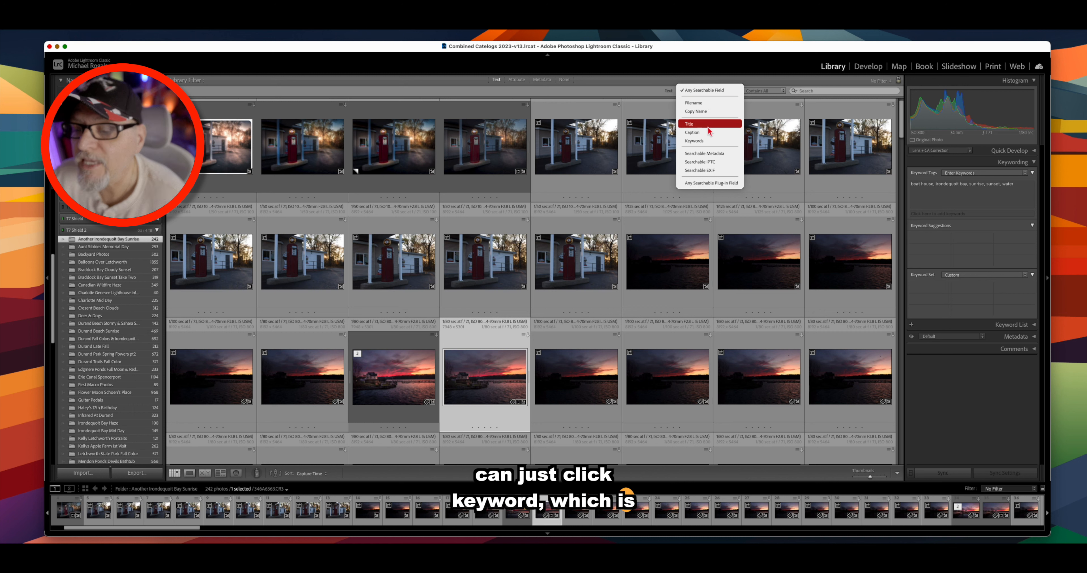
click(711, 141)
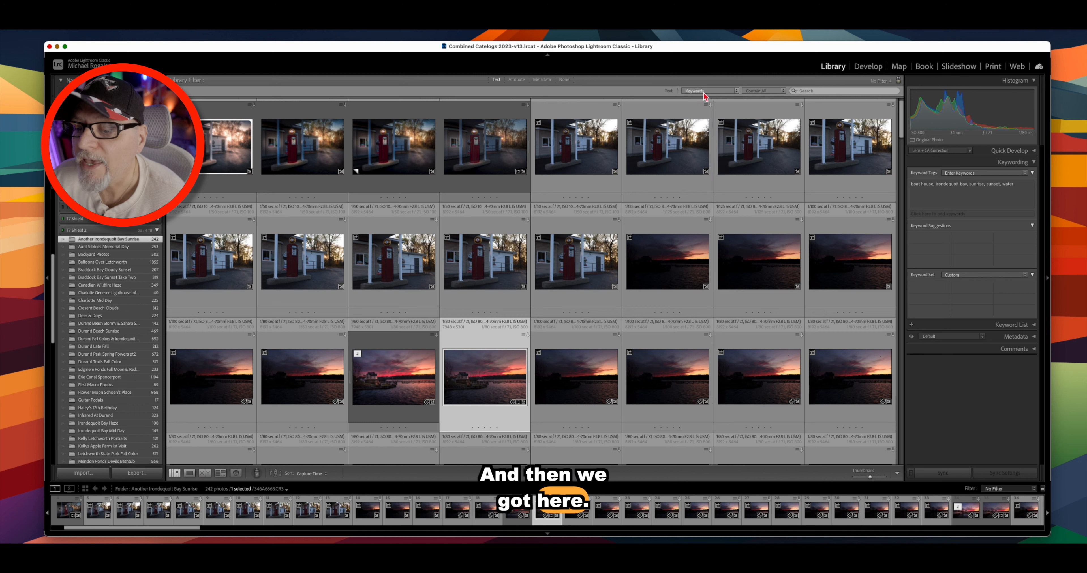
click(766, 92)
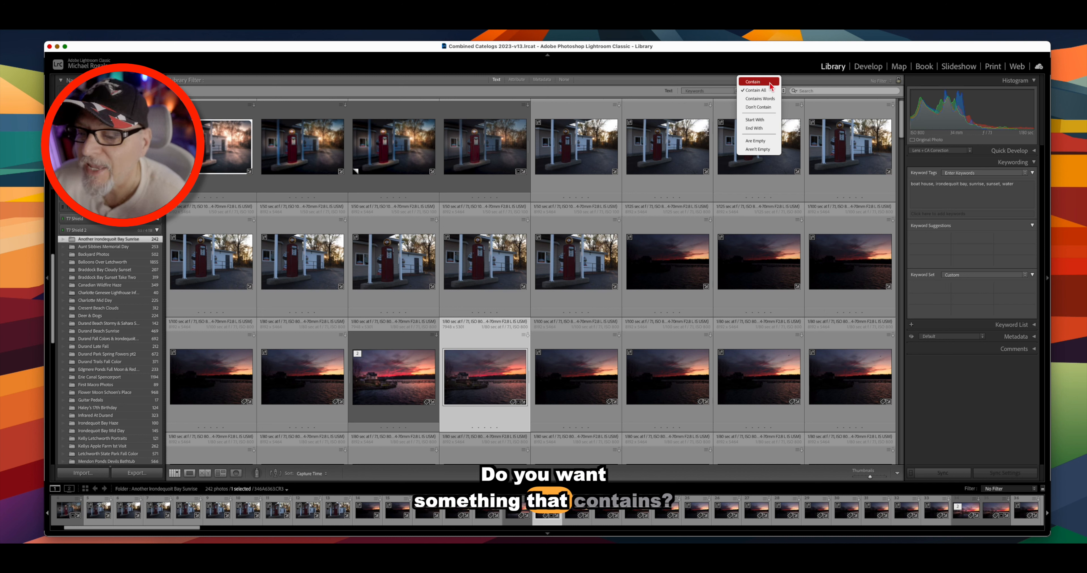
click(771, 85)
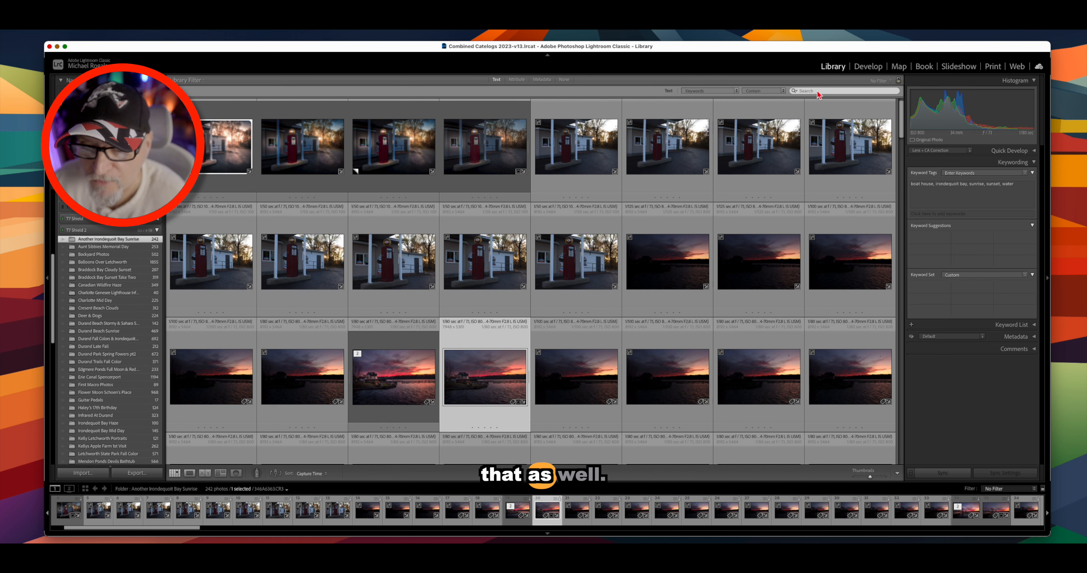
click(763, 91)
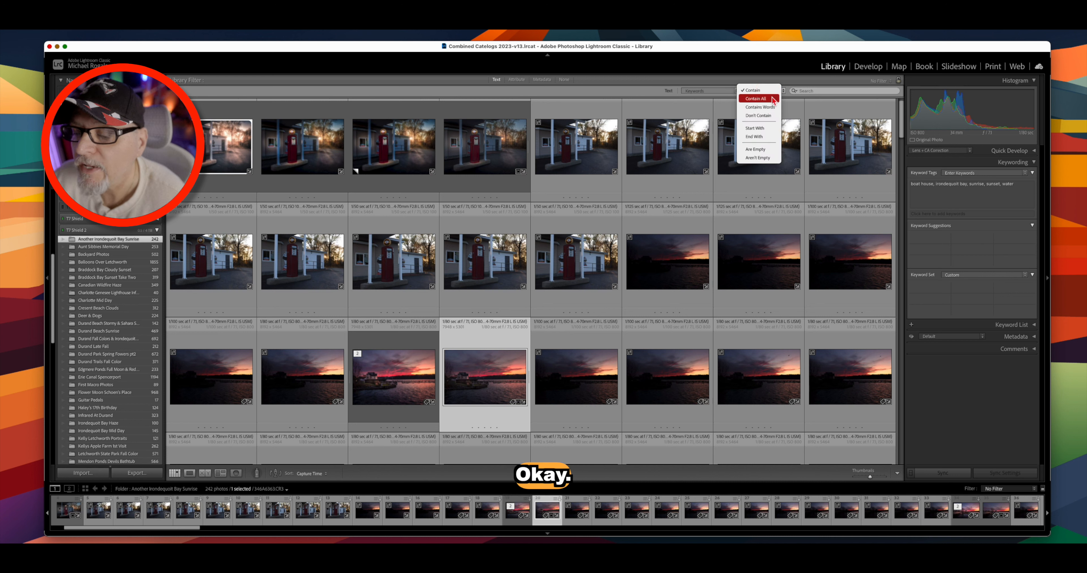
click(772, 99)
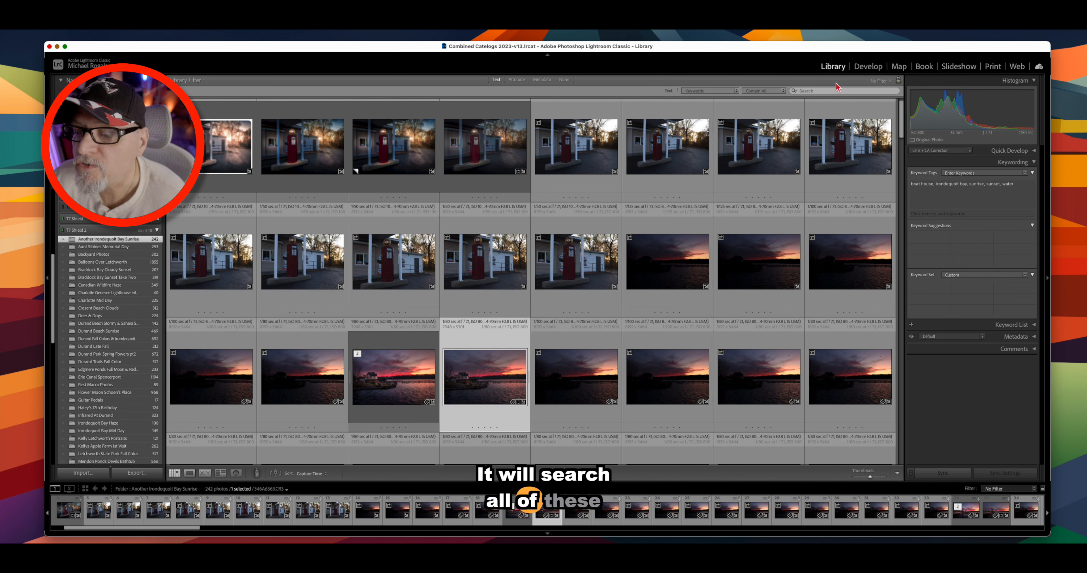
click(823, 91)
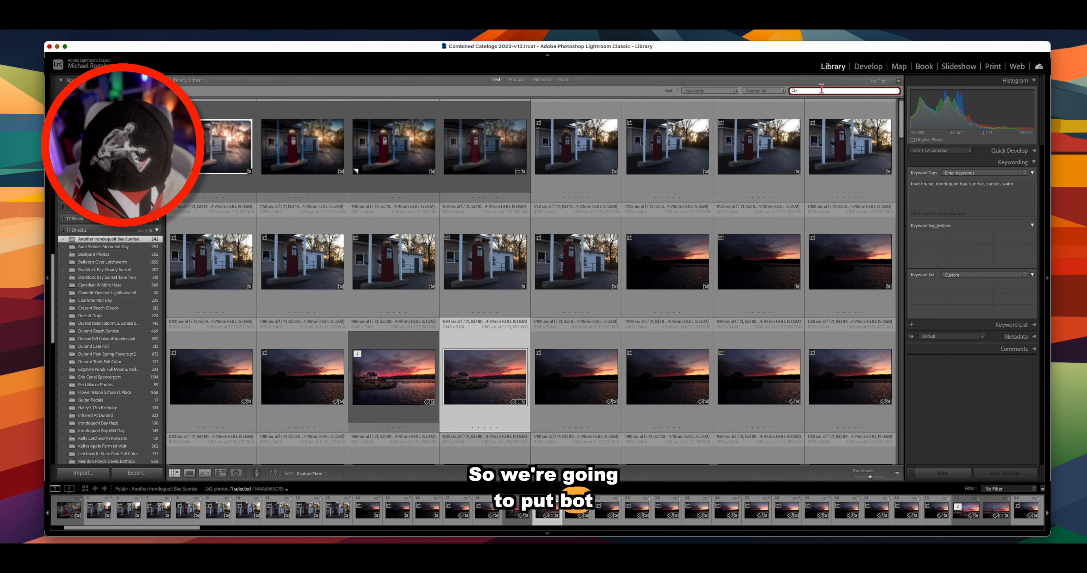
text(bo)
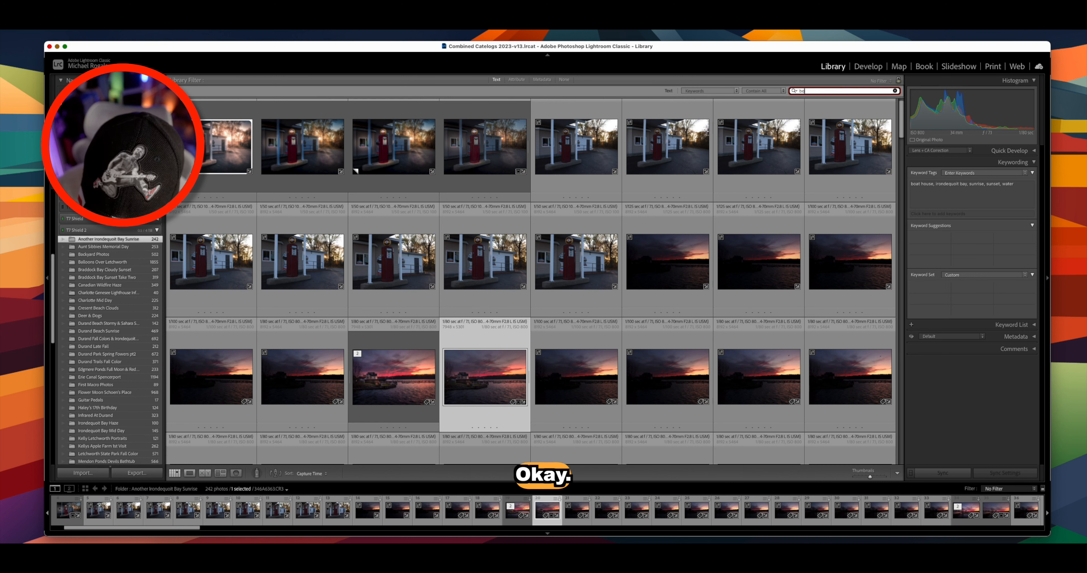
text(at house)
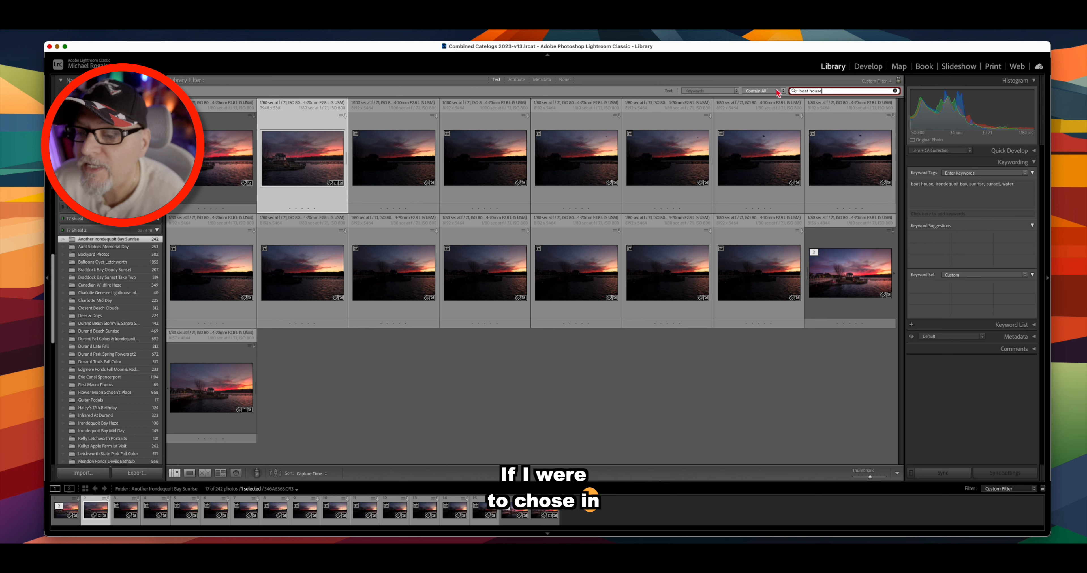
- Switch the match rule to Contain and browse the 17 filtered boat house photos
click(768, 90)
click(769, 82)
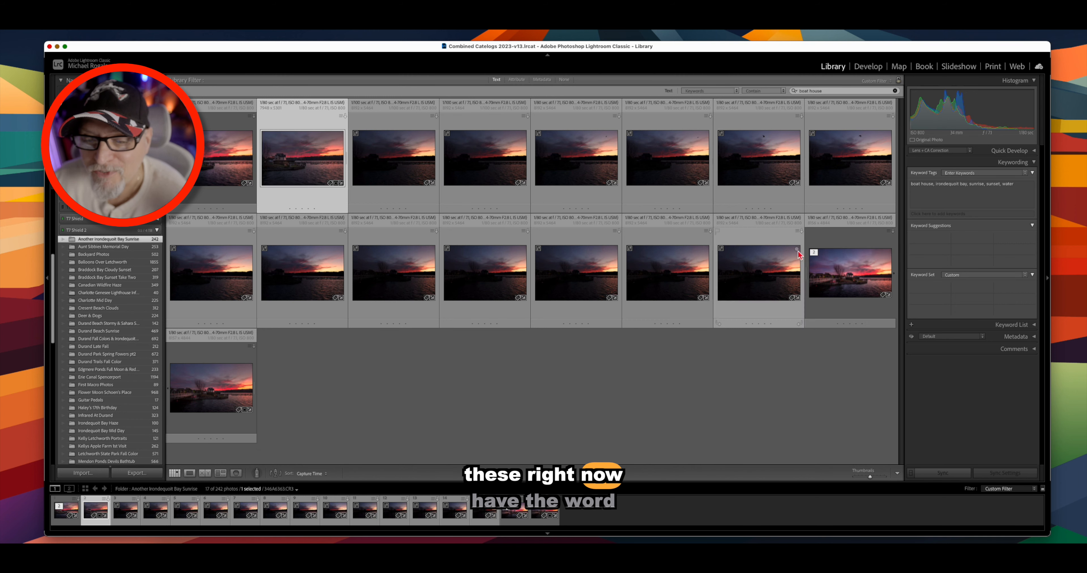
click(417, 170)
click(487, 170)
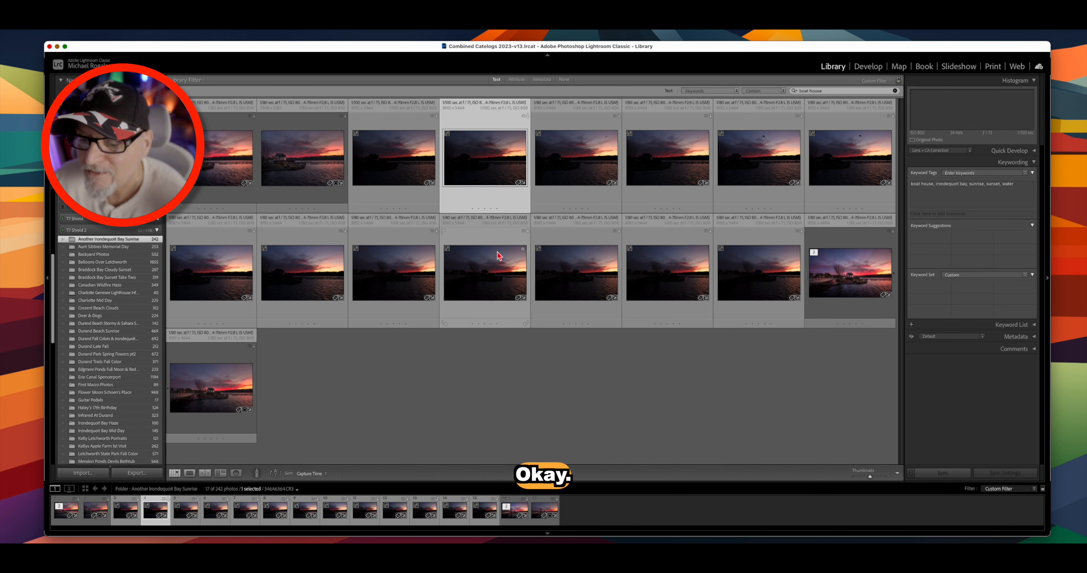
click(499, 266)
click(578, 269)
click(661, 268)
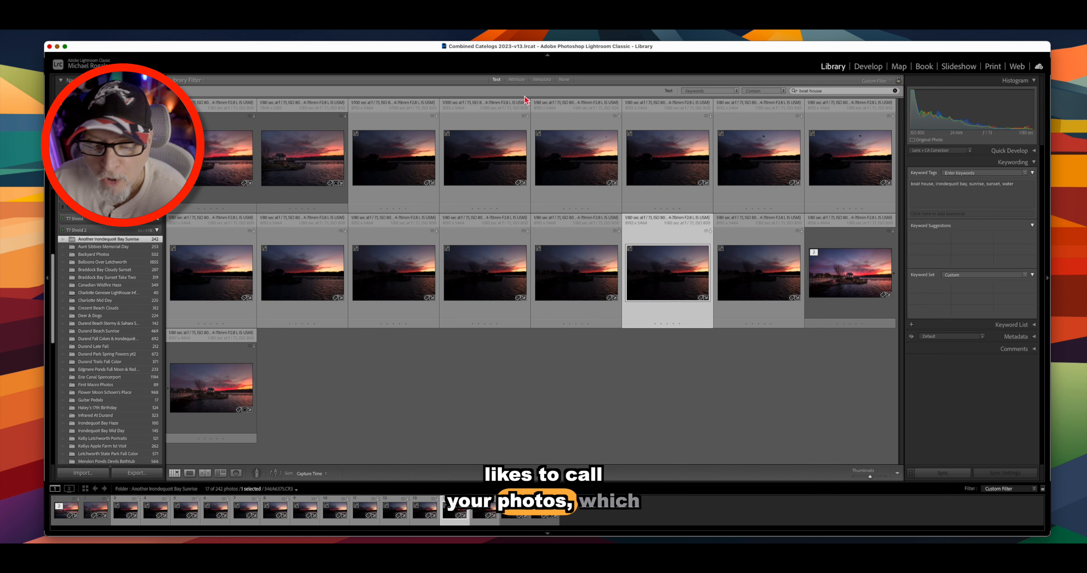
- Show the Attribute filters, try then clear the 4-star and green label filters, and select the third photo
click(518, 81)
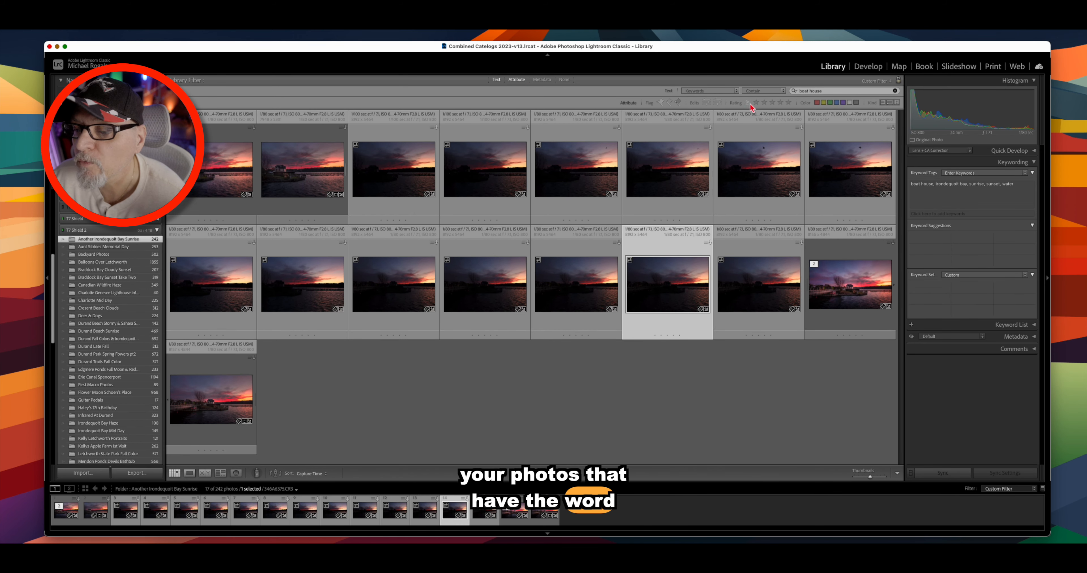
click(780, 103)
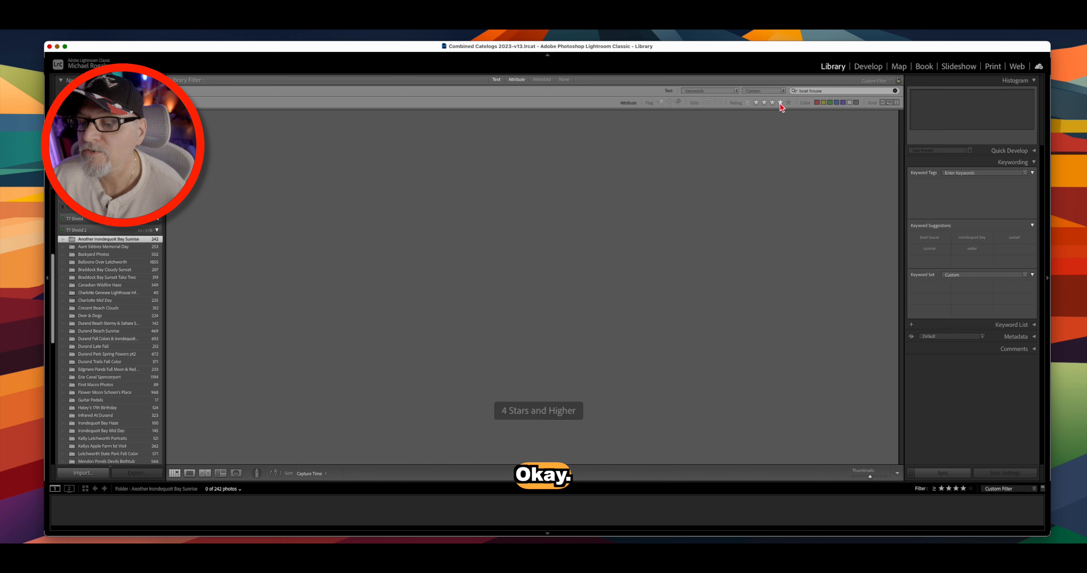
click(780, 103)
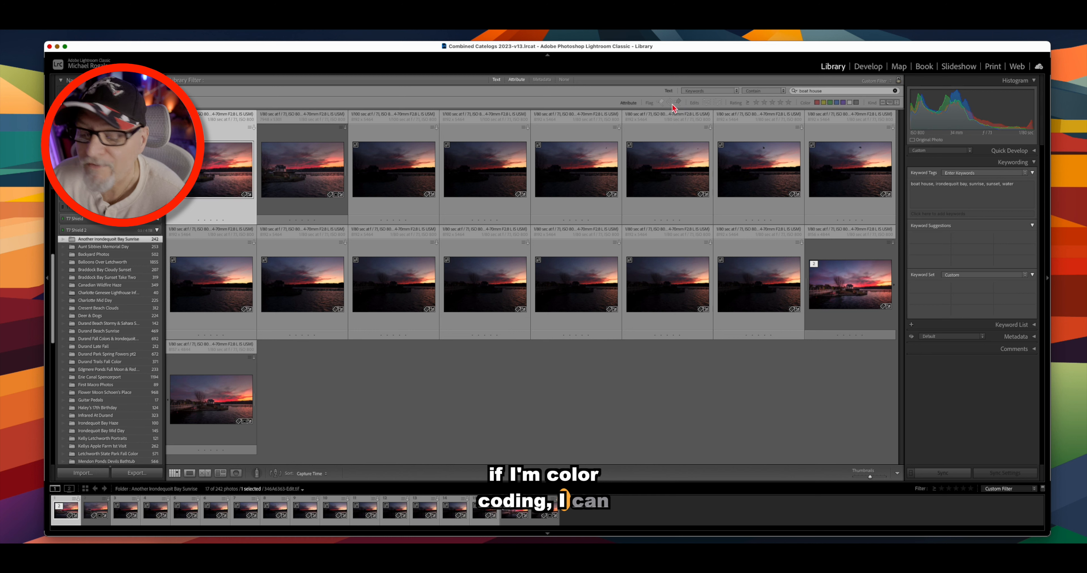
click(830, 103)
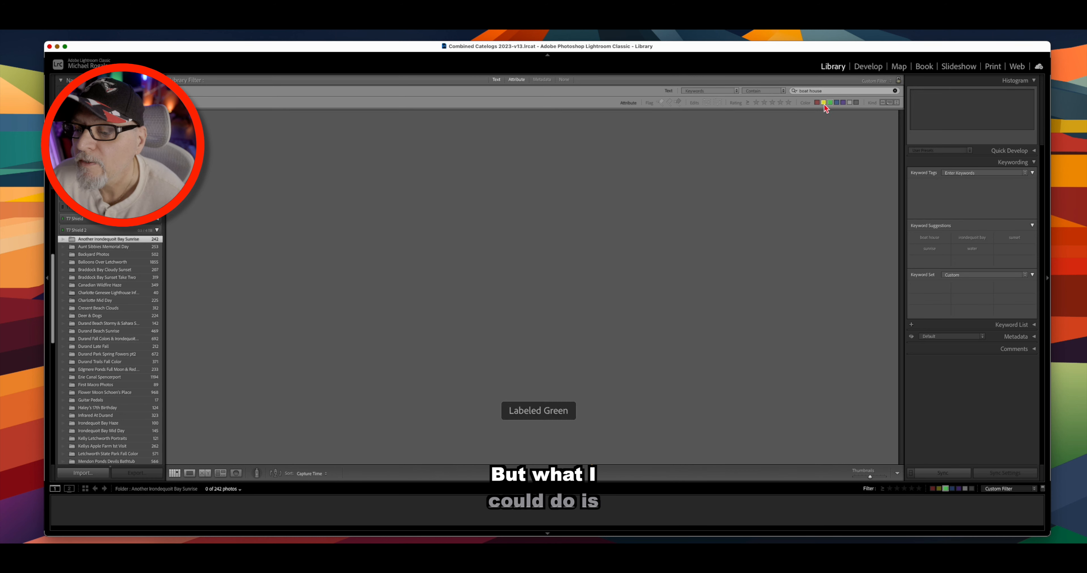
click(830, 103)
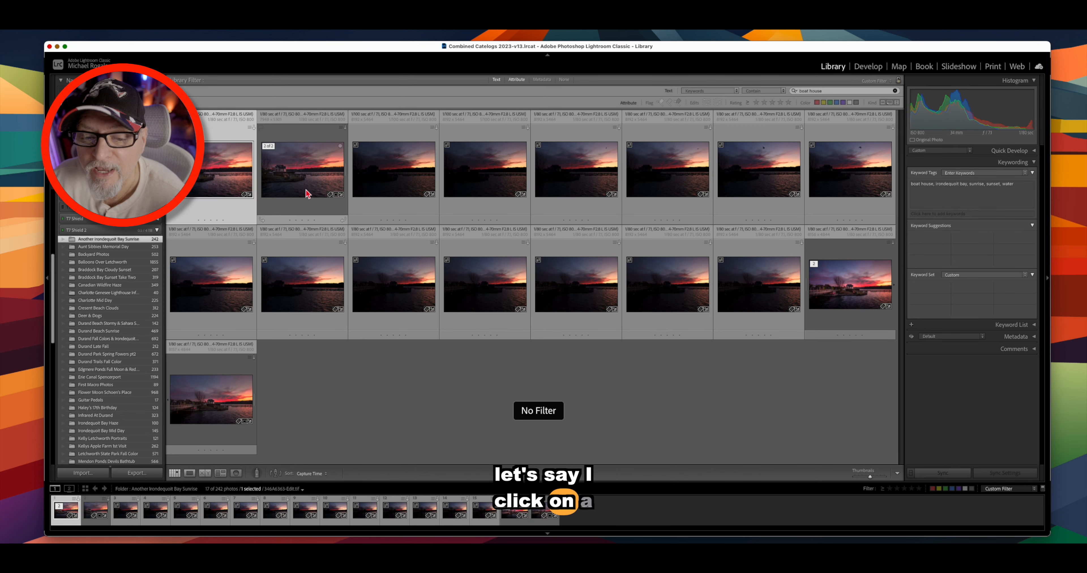
click(404, 175)
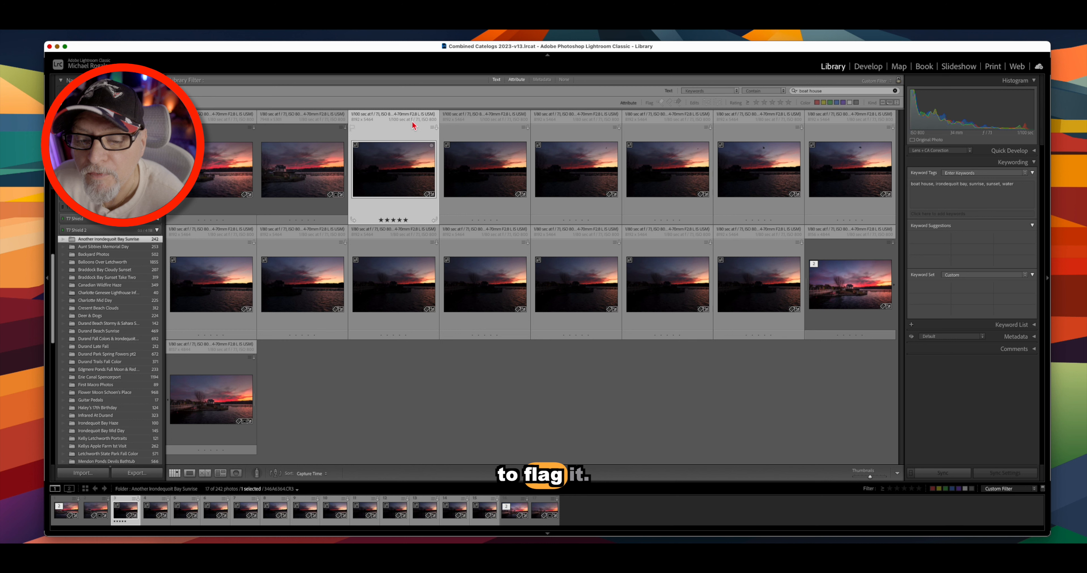
- Flag the third photo as a pick, rate three others 4, 5 and 3 stars, then filter to four stars or higher
click(352, 127)
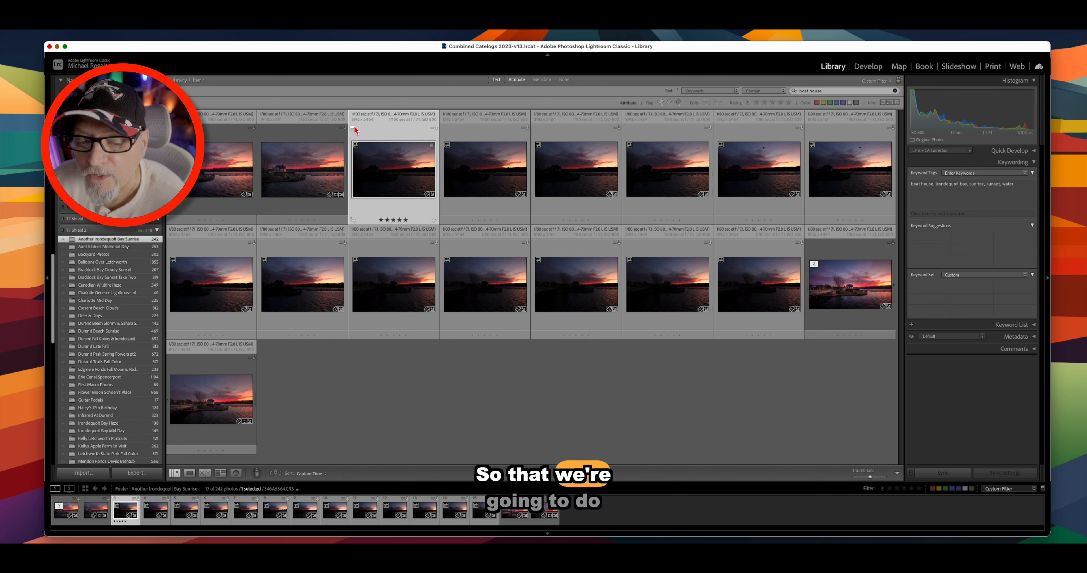
click(668, 170)
key(4)
click(210, 400)
key(5)
click(485, 285)
key(3)
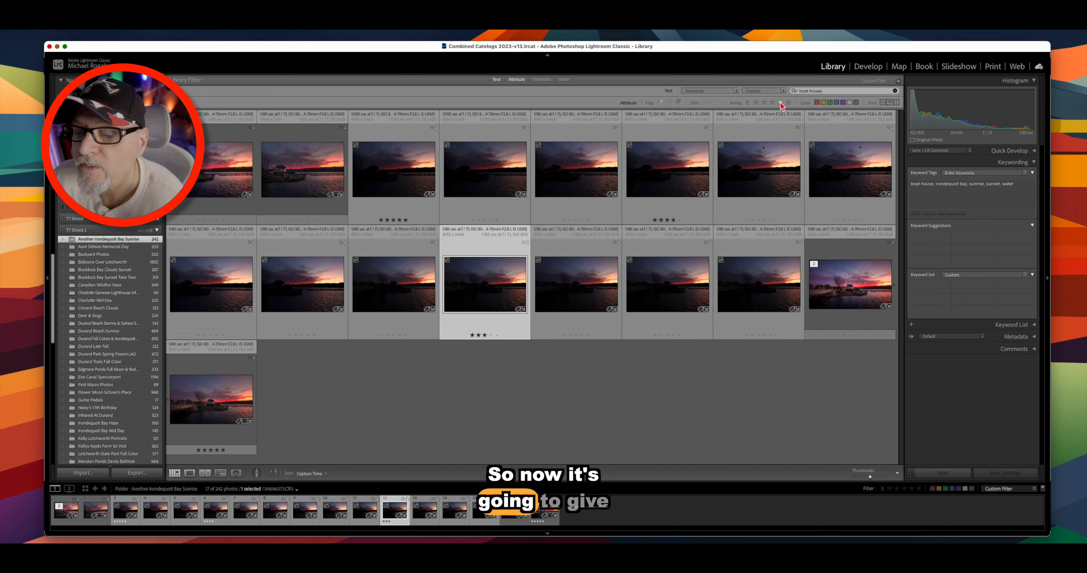
click(780, 103)
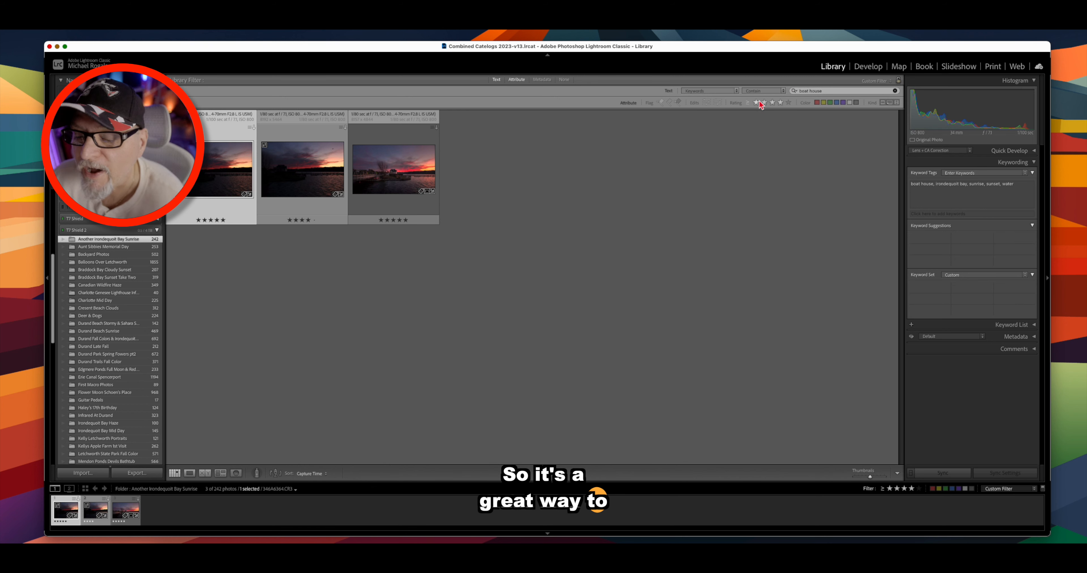
- Clear the four-star rating filter so all 17 boat house photos show again
click(780, 102)
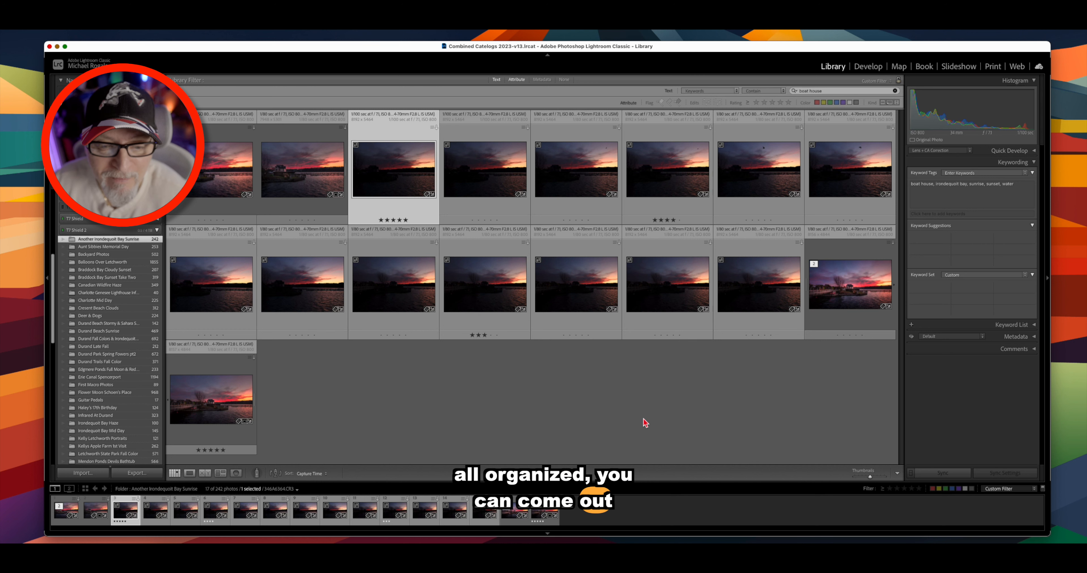
scroll(100, 292, down, 2)
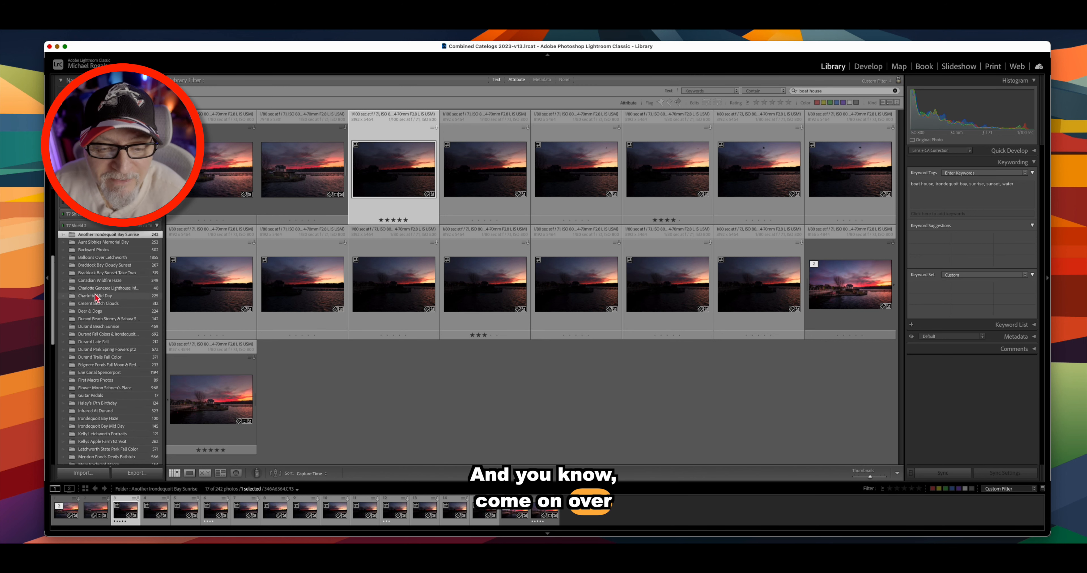
click(88, 329)
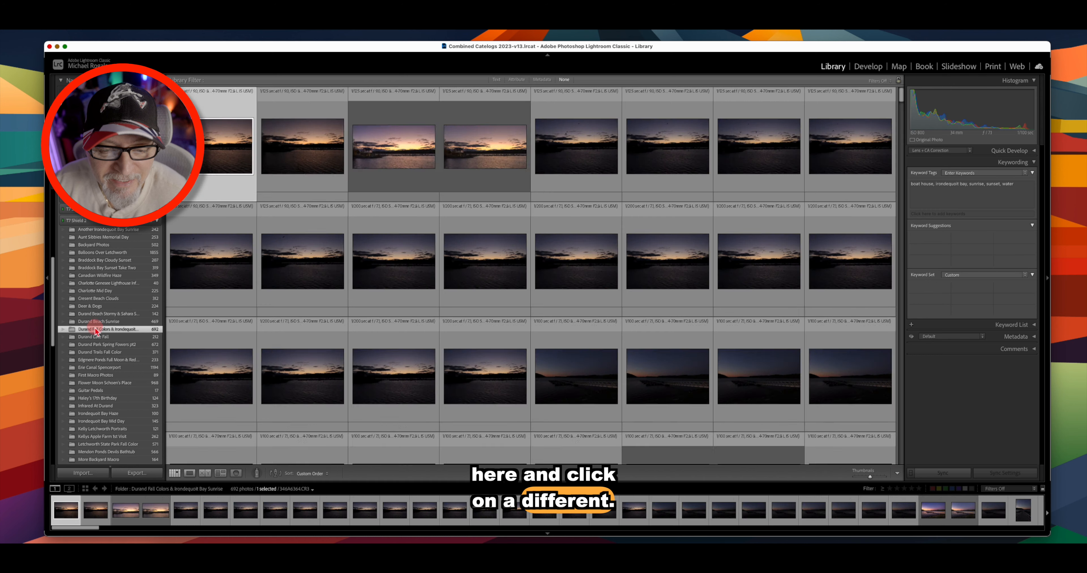
scroll(101, 350, up, 10)
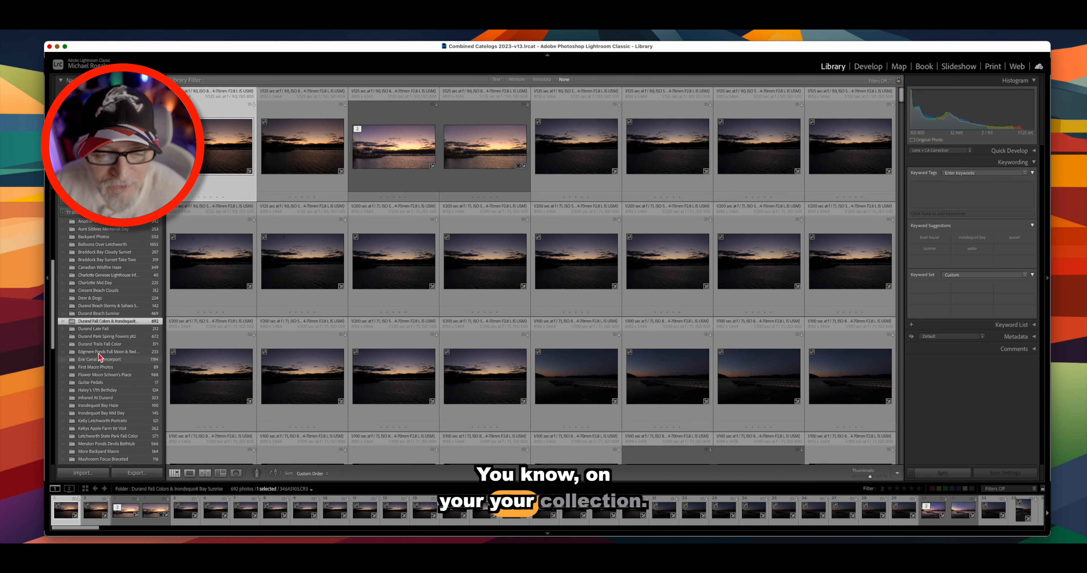
scroll(99, 357, down, 15)
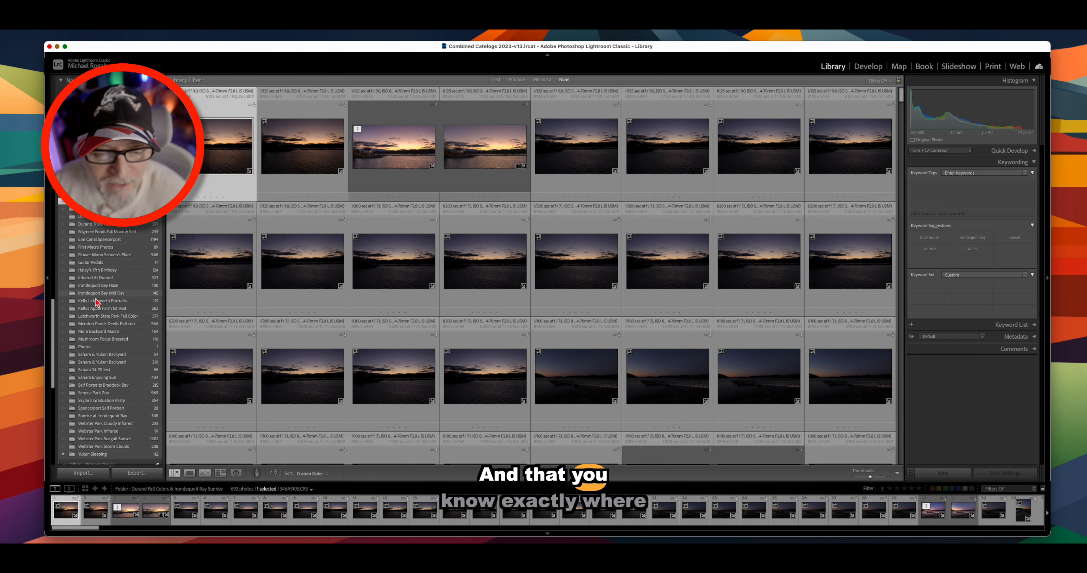
scroll(101, 322, down, 2)
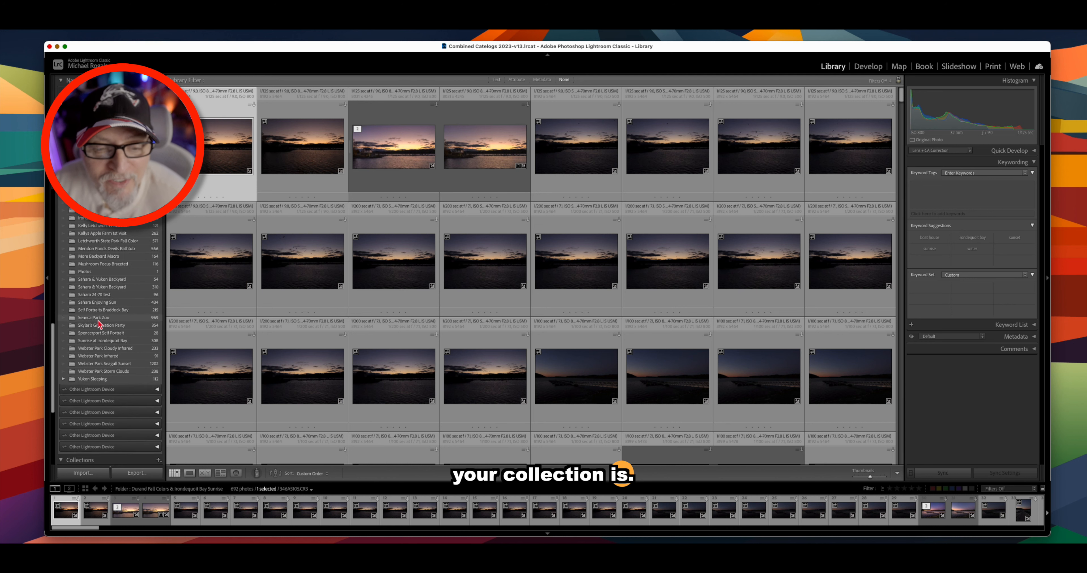
scroll(97, 325, up, 10)
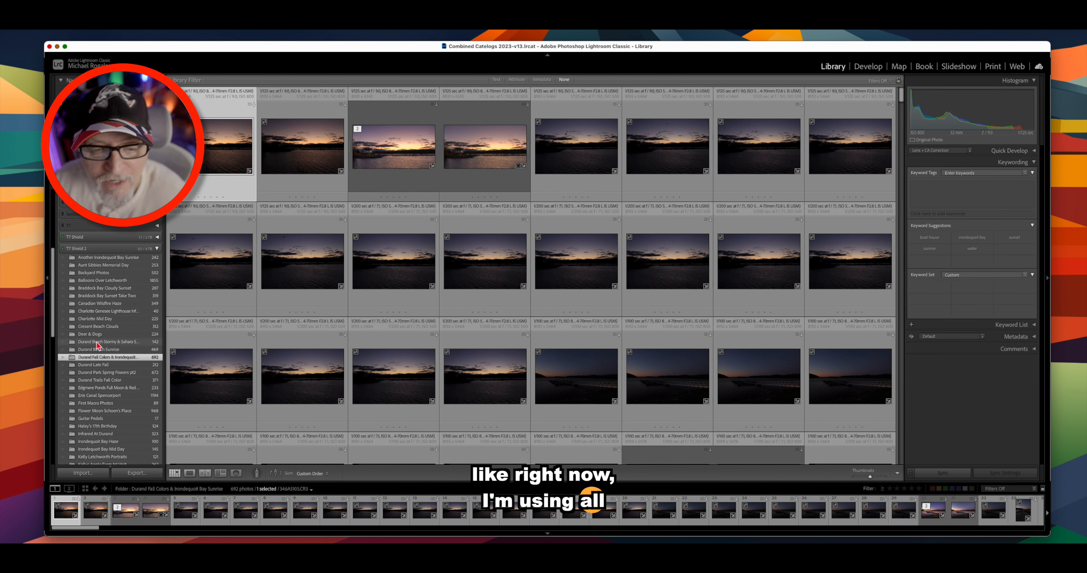
scroll(113, 307, up, 1)
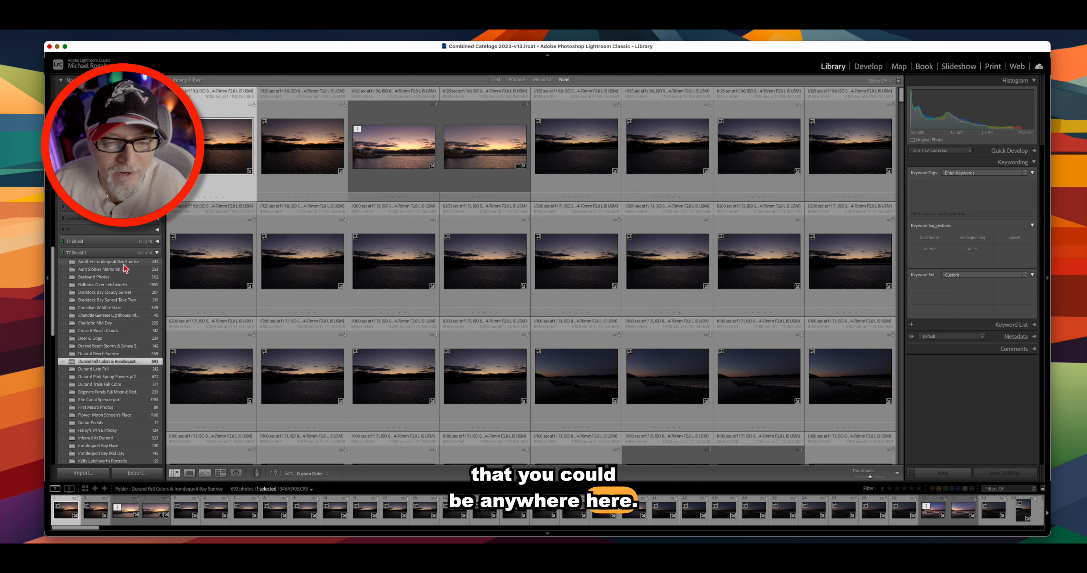
click(123, 262)
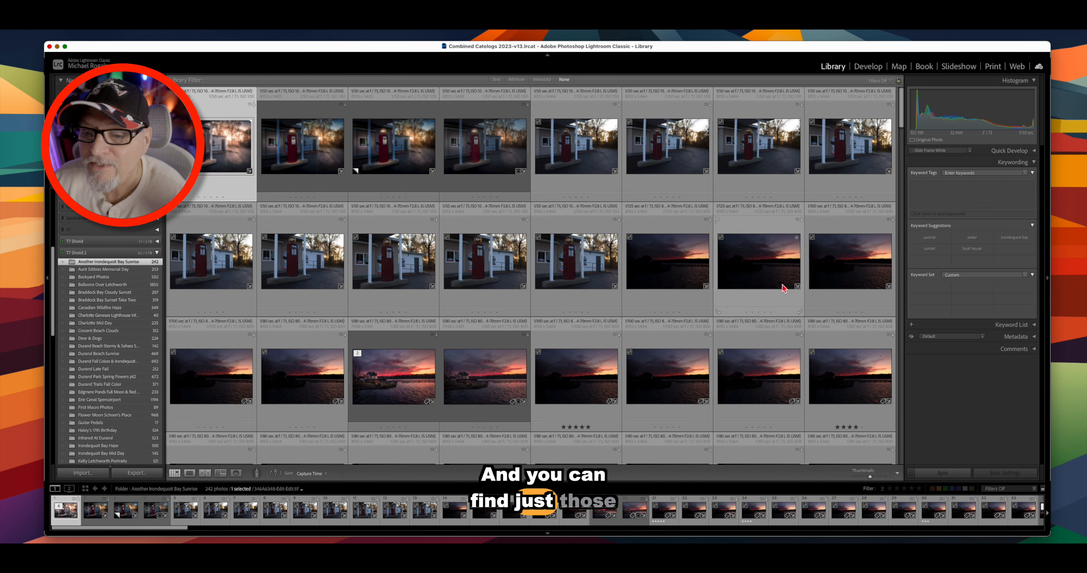
click(497, 80)
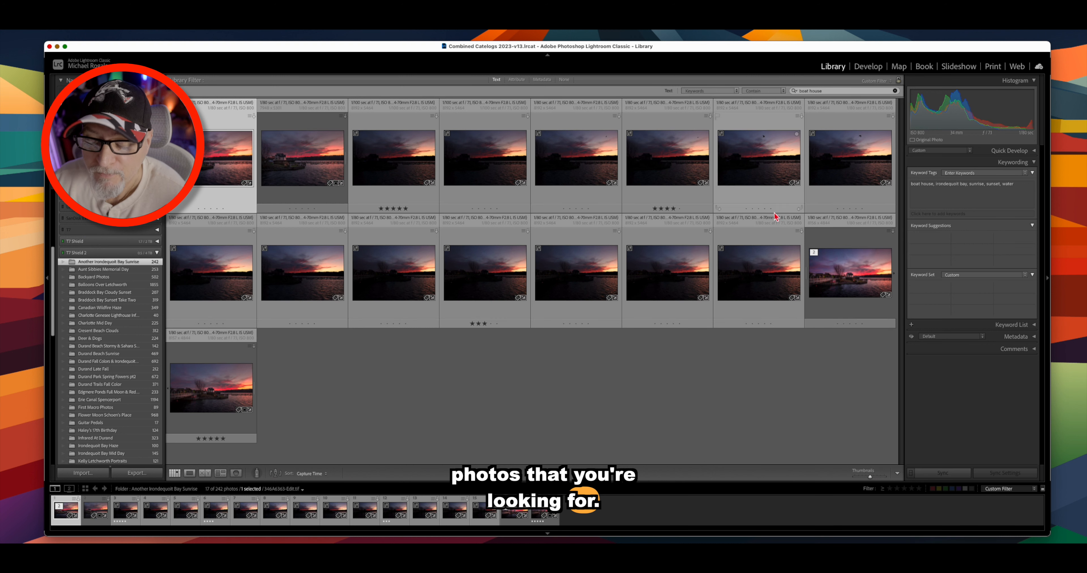